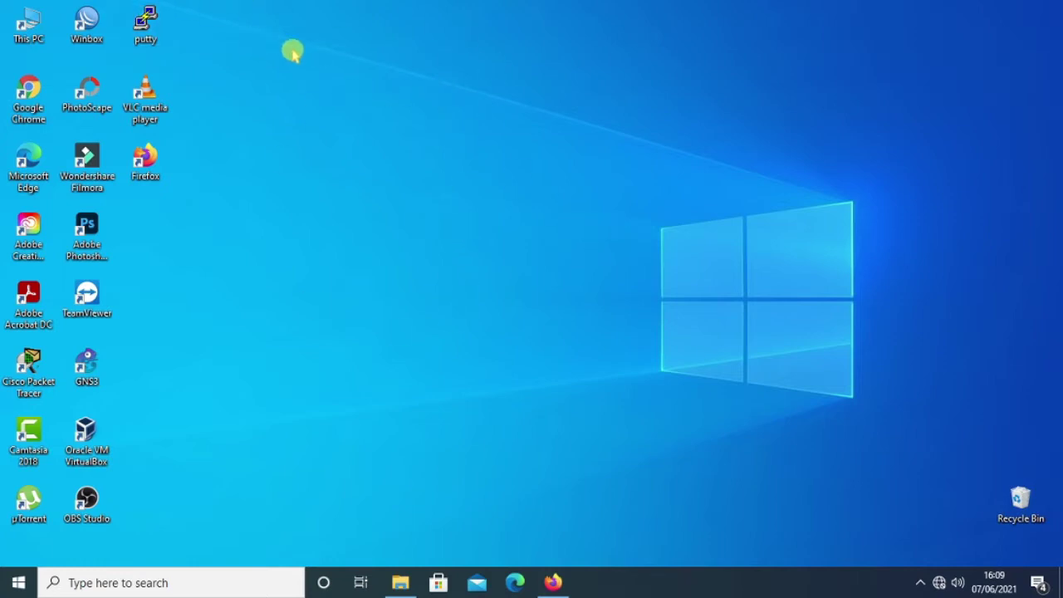
Log into the MikroTik router 64:D1:54:F1:00:CC as admin with a blank password.
double_click(88, 34)
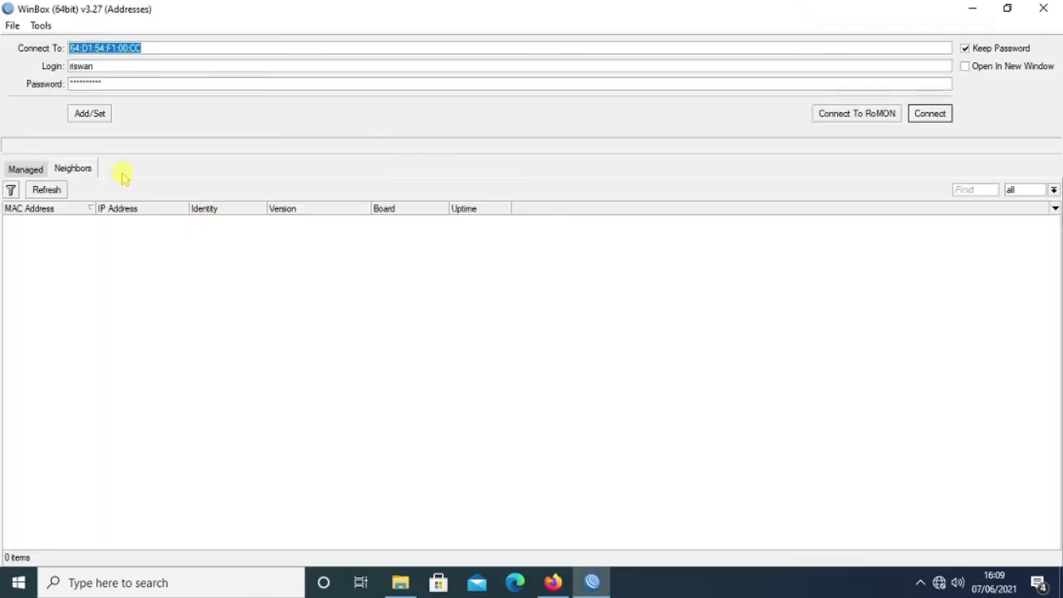
key(Tab)
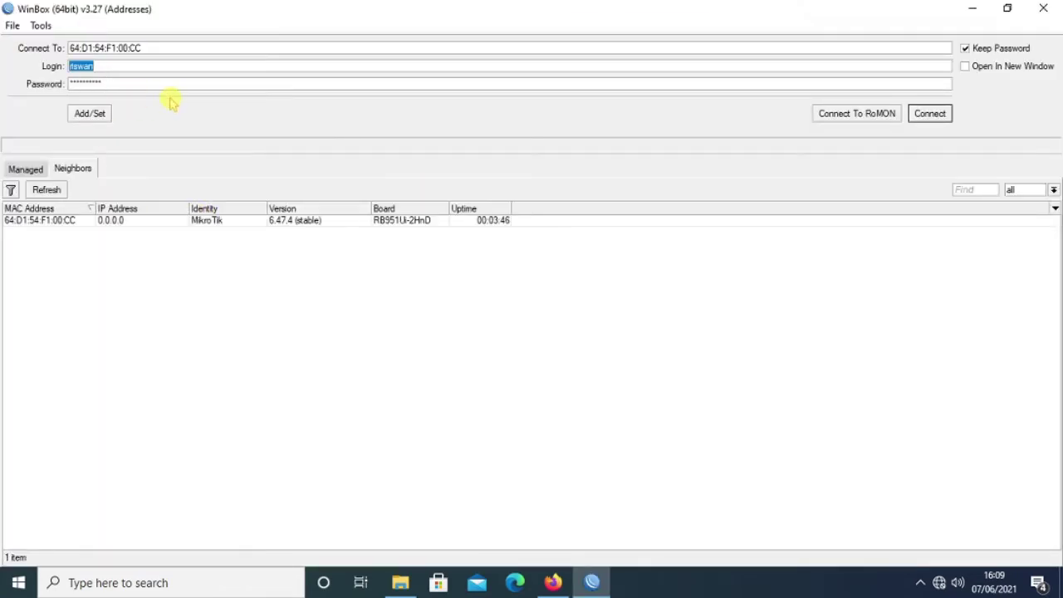
text(admin)
key(Tab)
key(BackSpace)
click(53, 222)
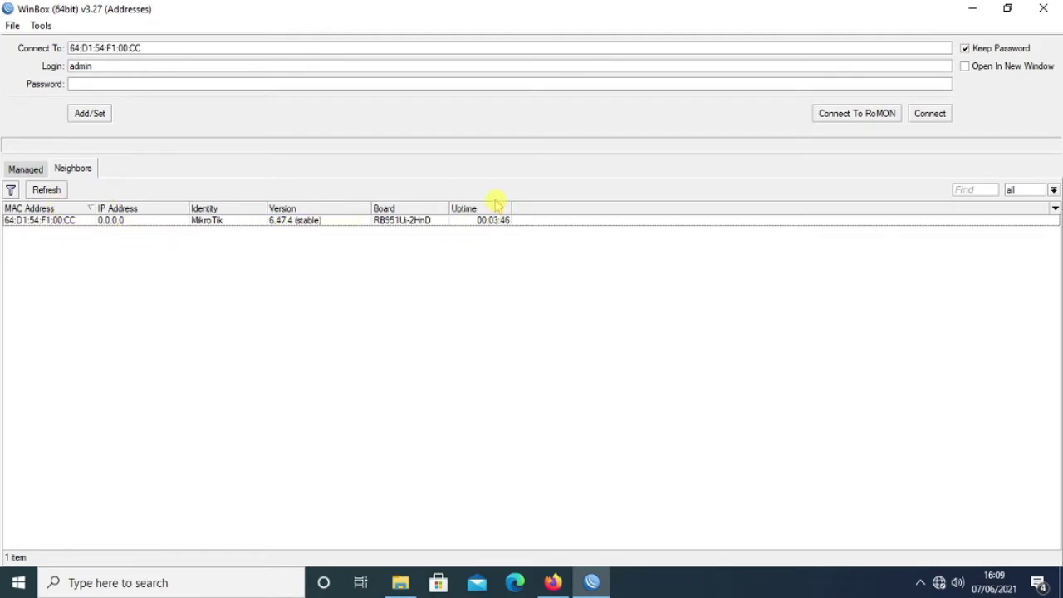
click(112, 81)
click(929, 113)
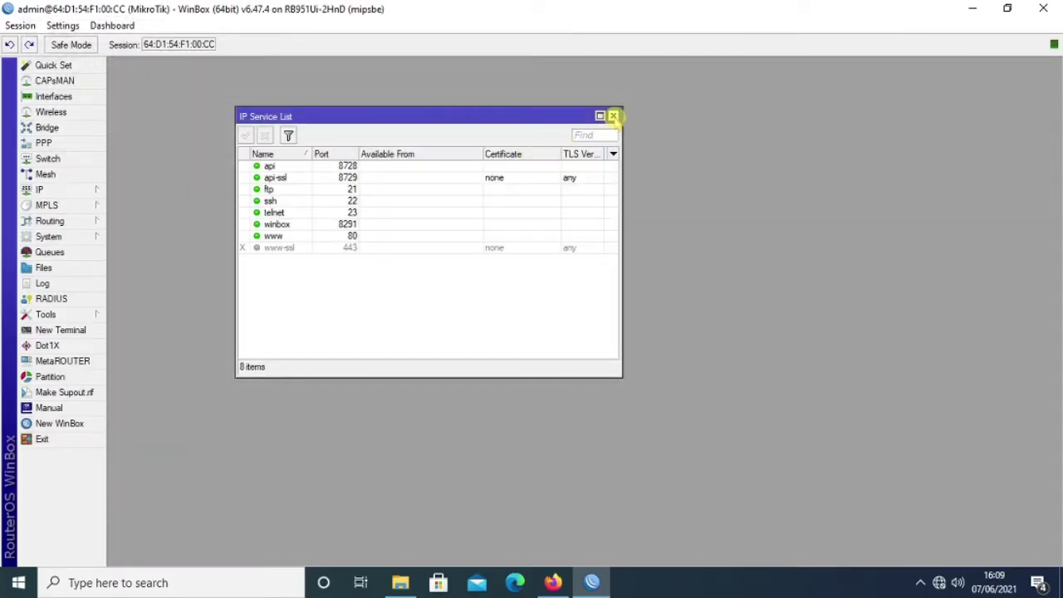
Close the IP Service List and bring up the Wireless Tables.
click(614, 117)
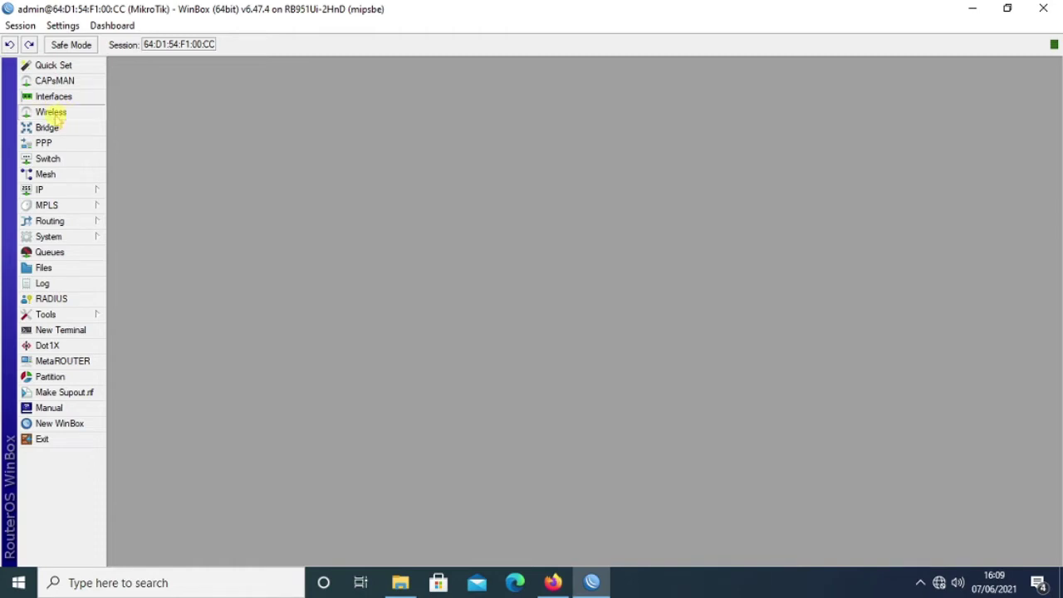
click(53, 112)
Enable wlan1, apply band 2GHz-B/G/N to it, and launch its Scanner.
click(143, 179)
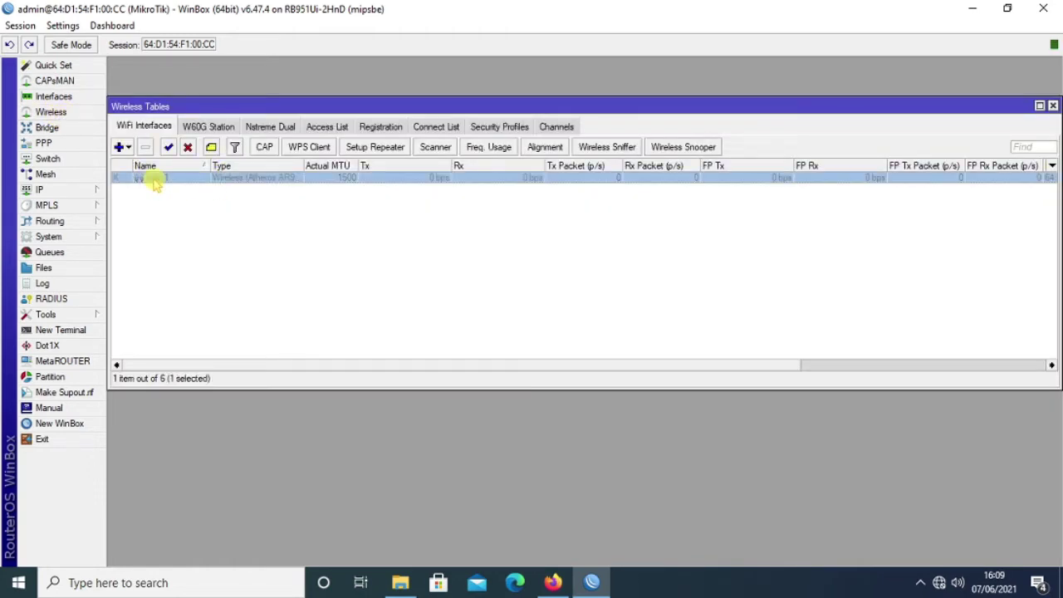
click(169, 148)
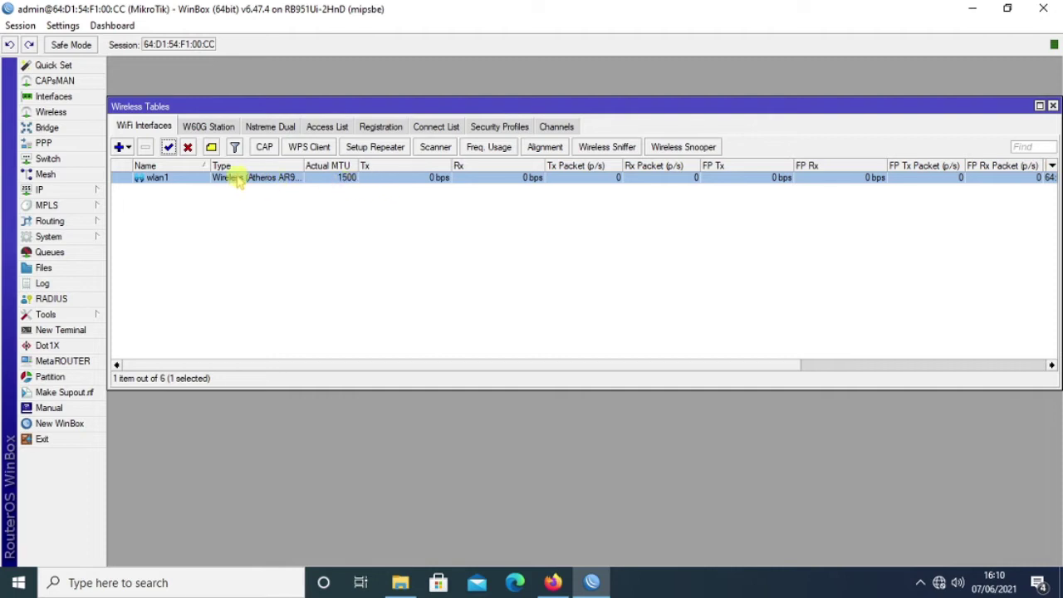
double_click(156, 177)
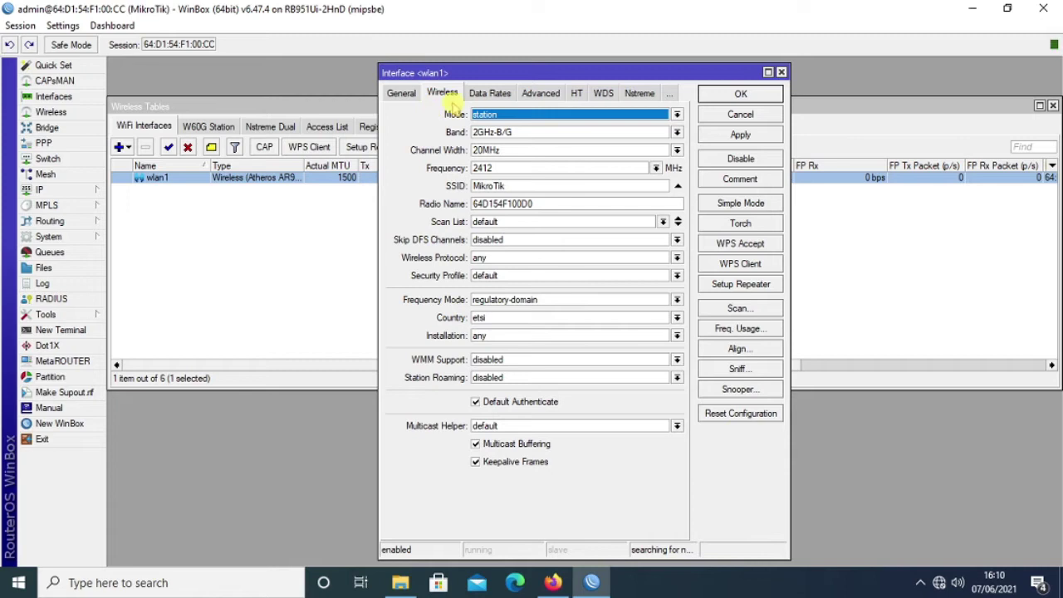
click(404, 94)
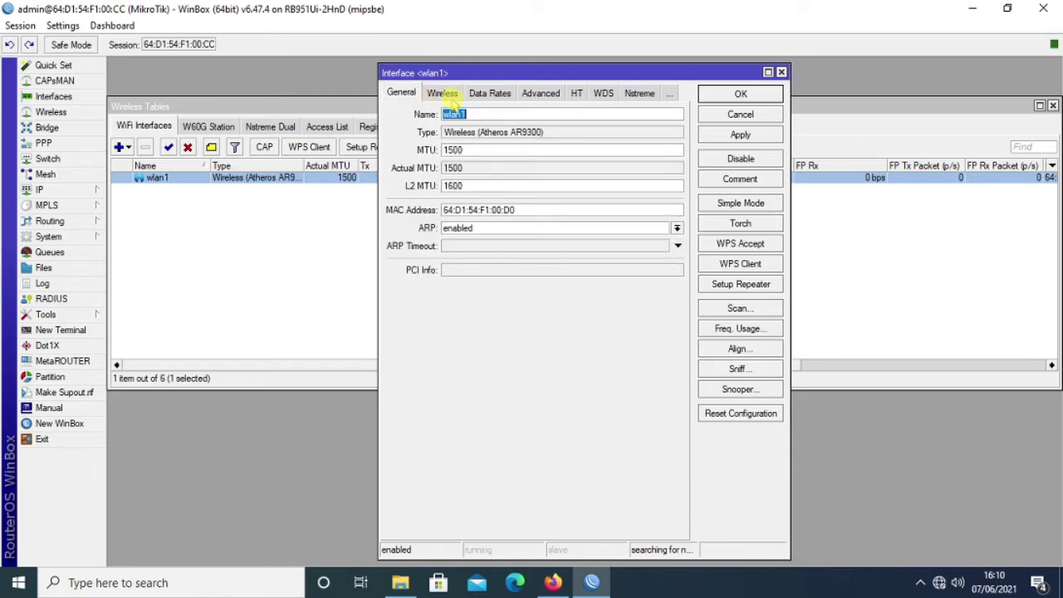
click(443, 95)
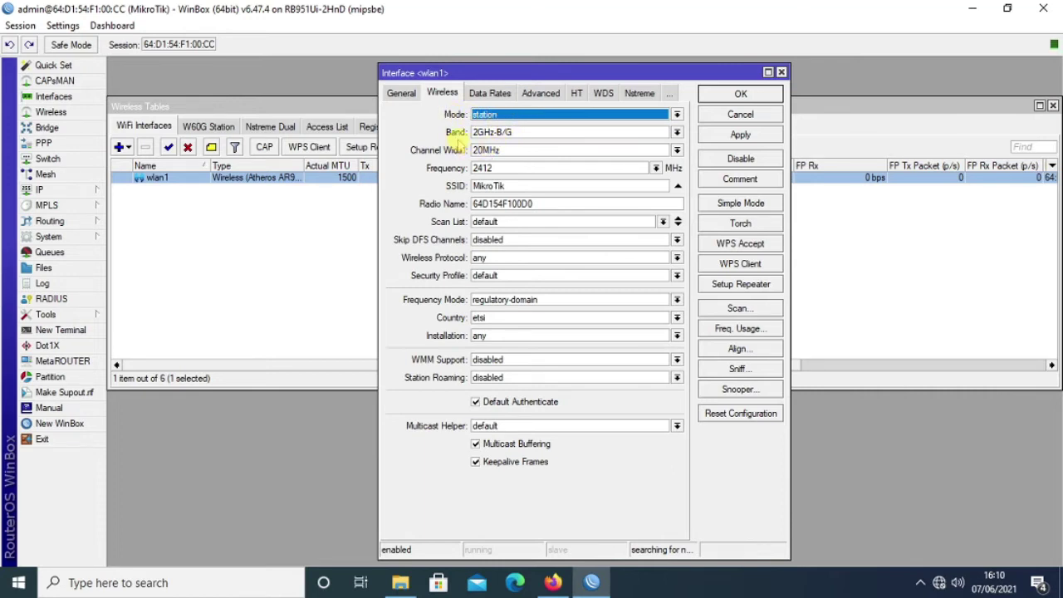
click(519, 134)
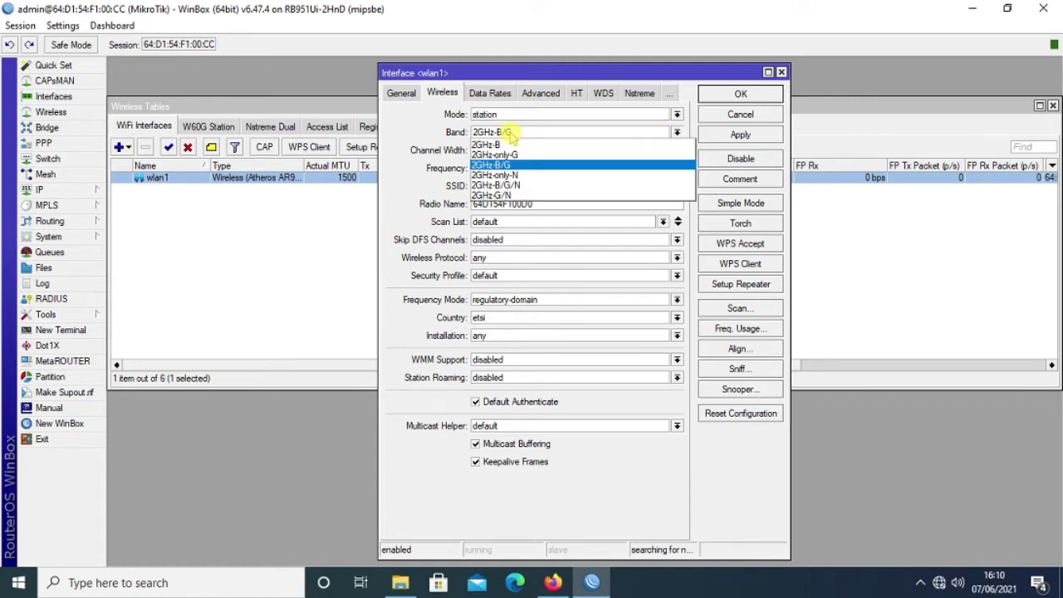
click(510, 184)
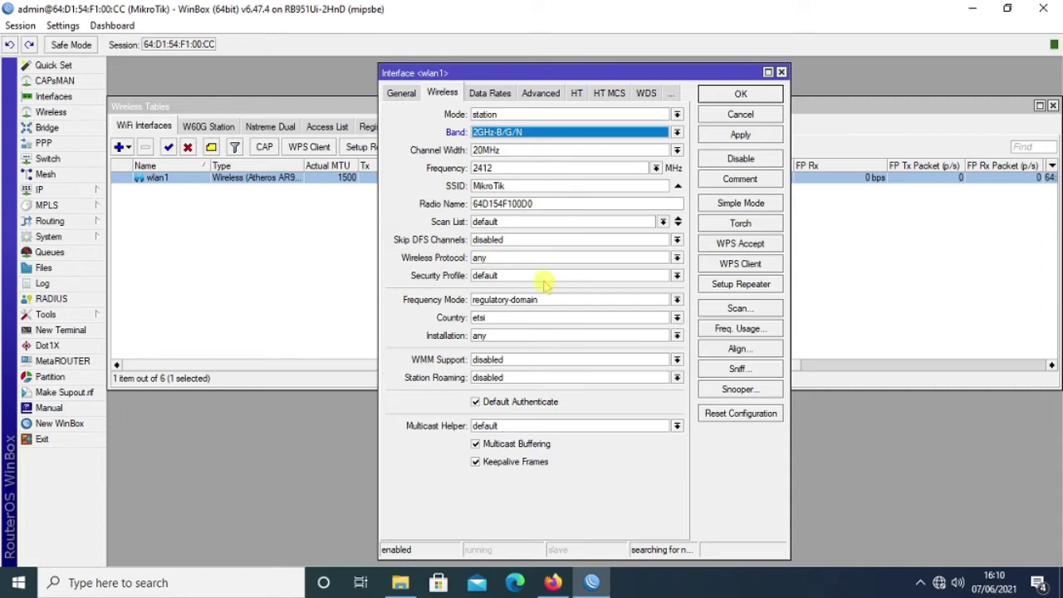
click(742, 136)
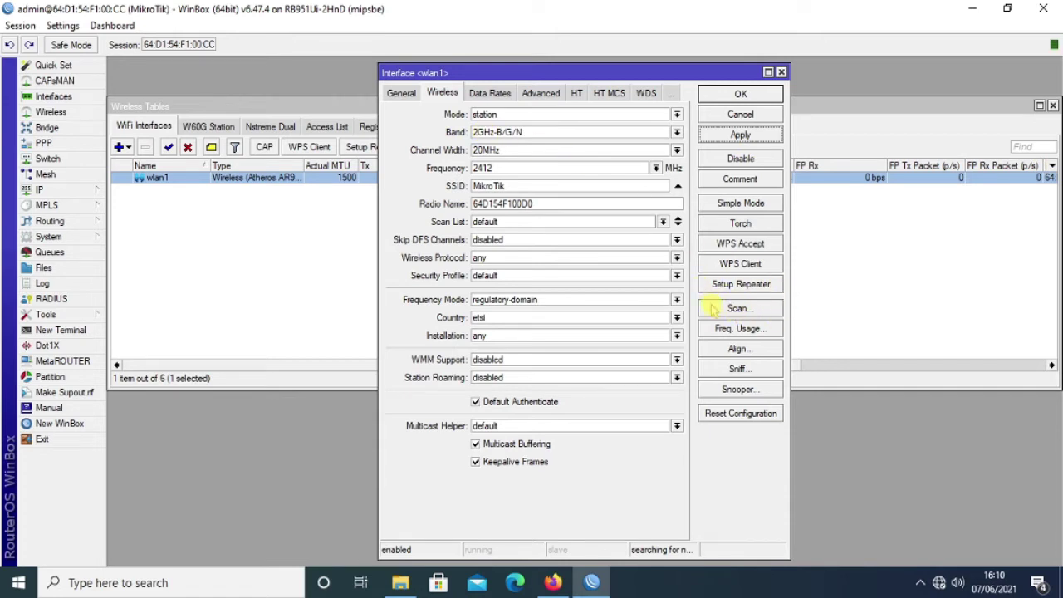
click(737, 309)
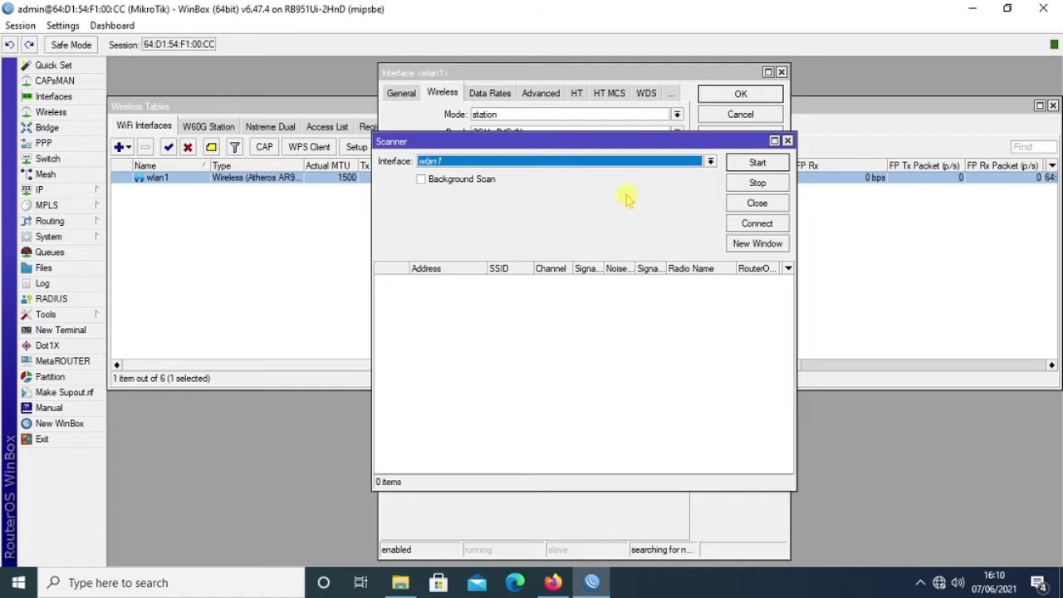
Scan for nearby wireless networks and review the SSID list.
click(757, 162)
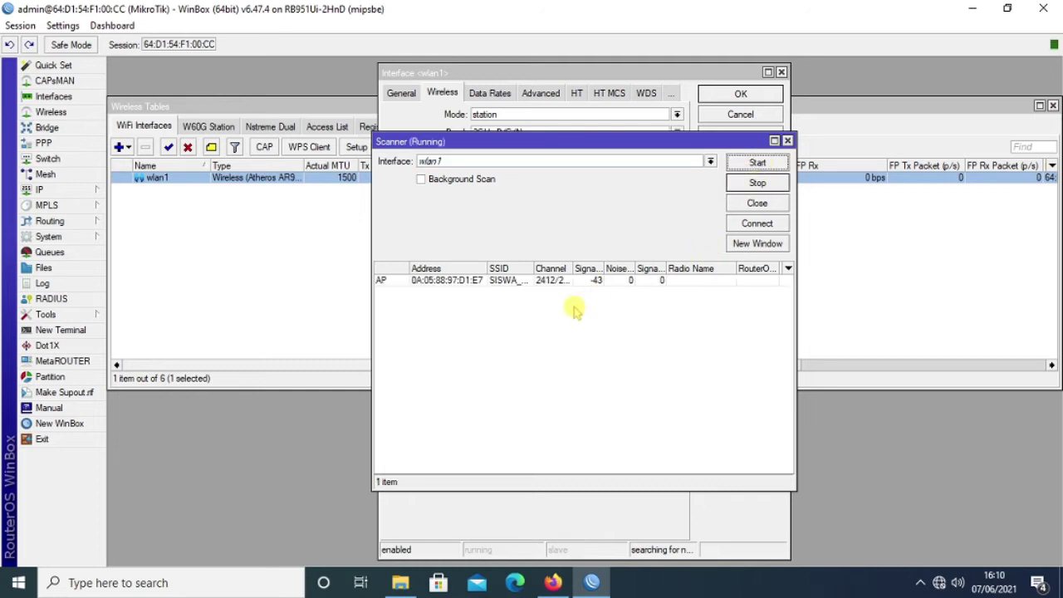
drag(534, 268, 584, 268)
scroll(582, 299, down, 5)
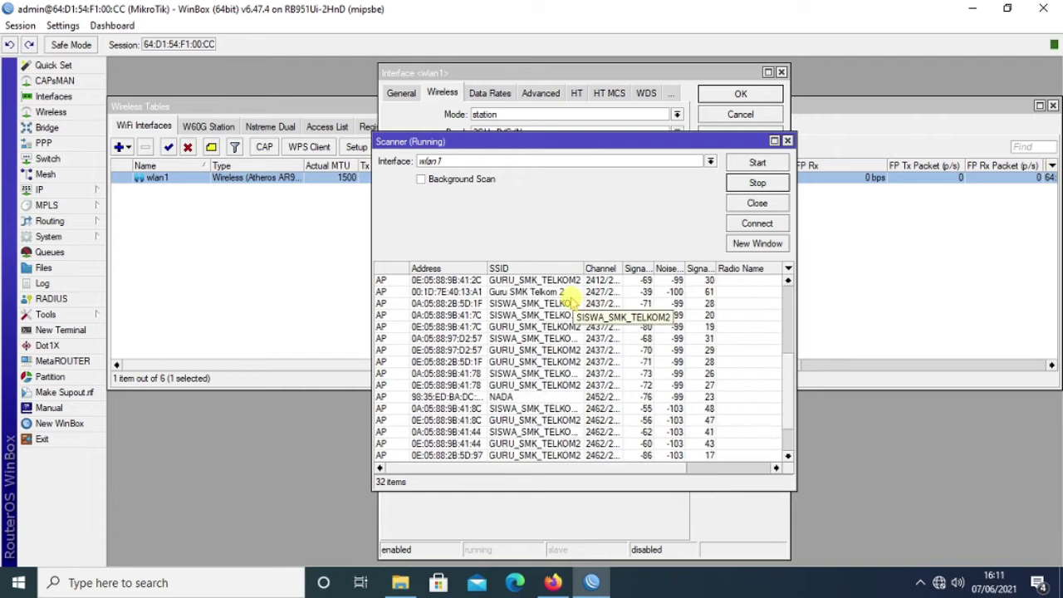
scroll(572, 303, down, 2)
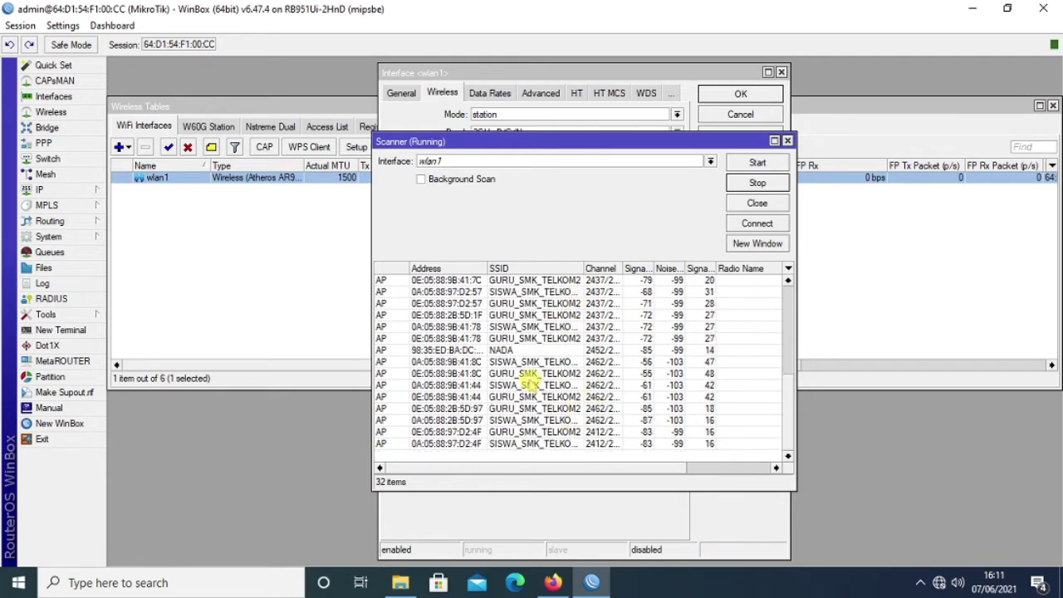
scroll(542, 384, up, 4)
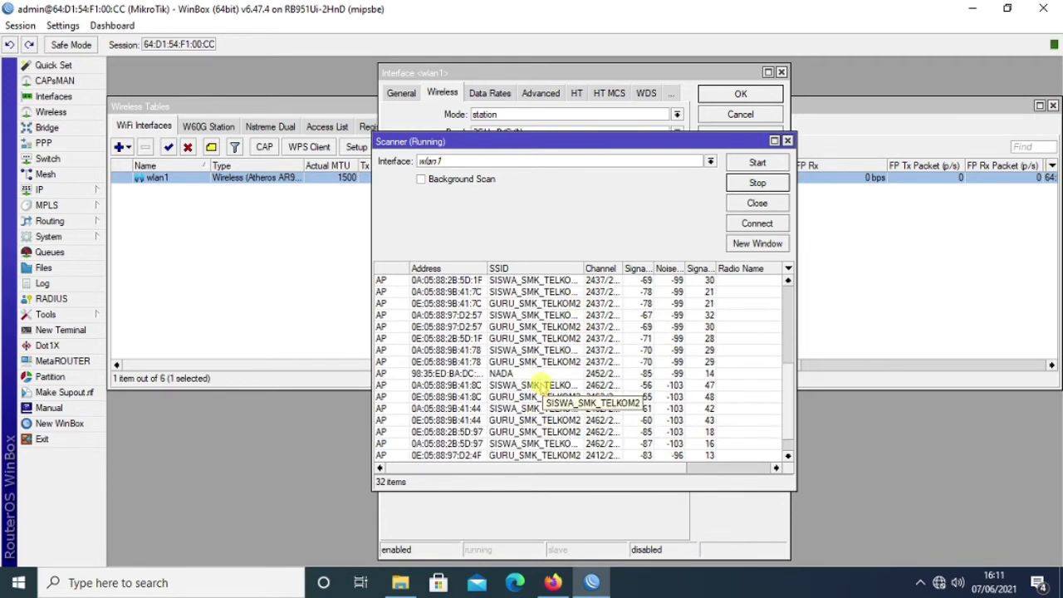
Connect wlan1 to Guru-SMKTel2 and save the wlan1 interface settings.
scroll(540, 374, up, 1)
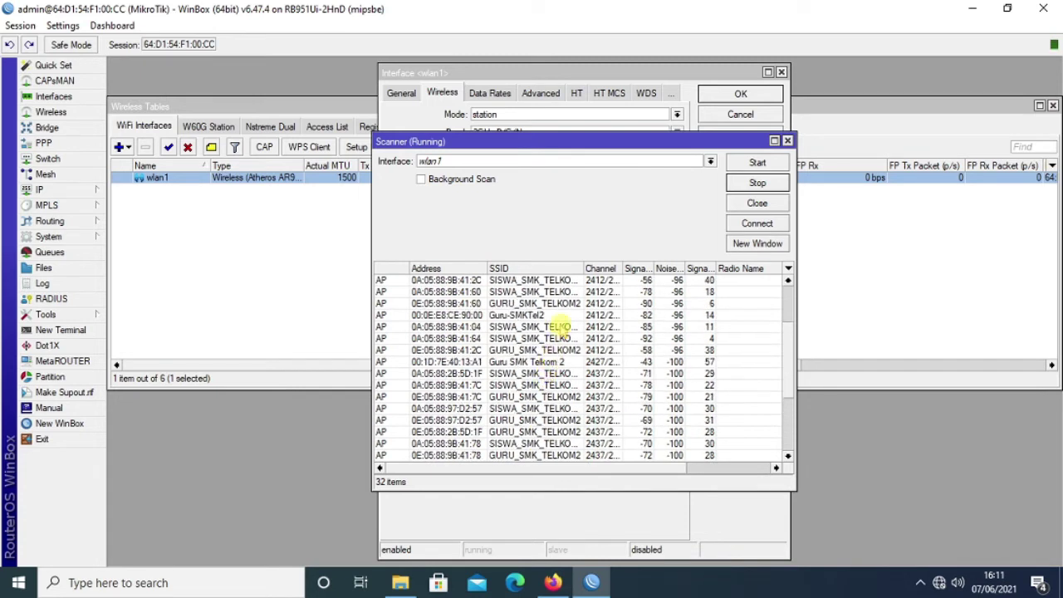
click(516, 317)
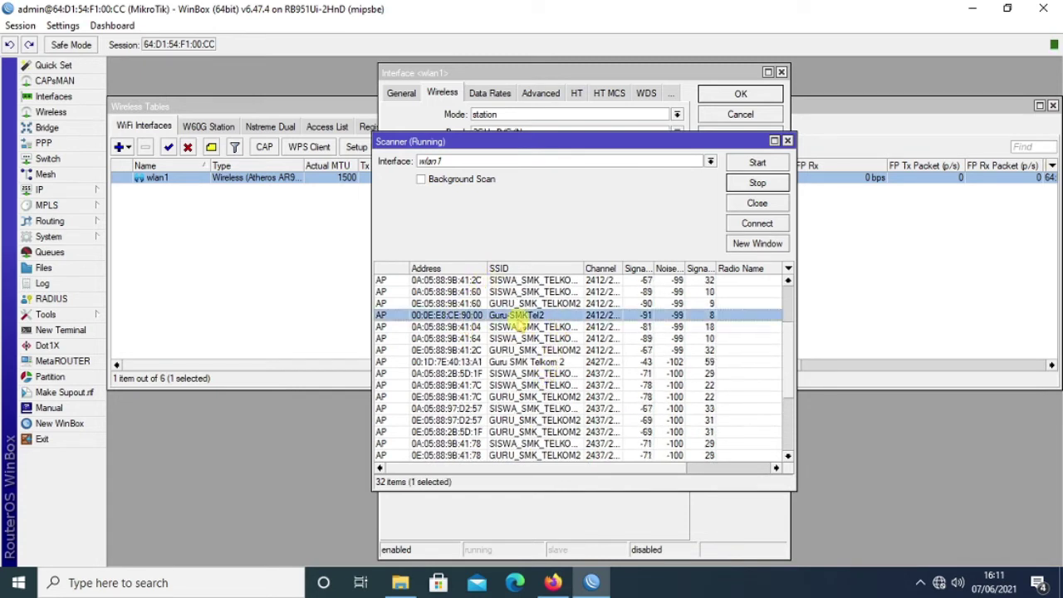
click(757, 225)
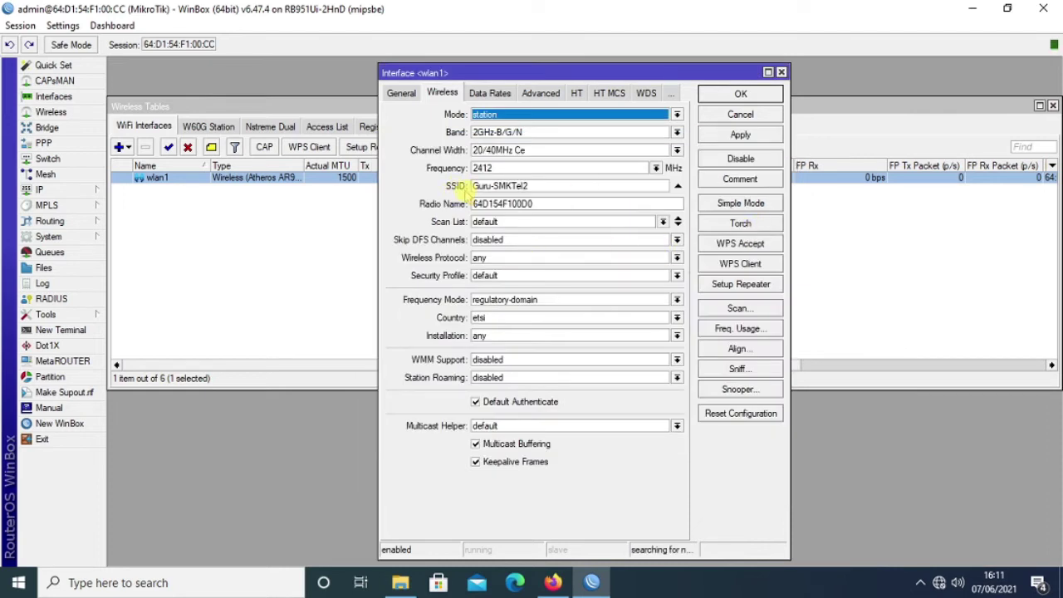
click(540, 199)
click(744, 138)
click(753, 94)
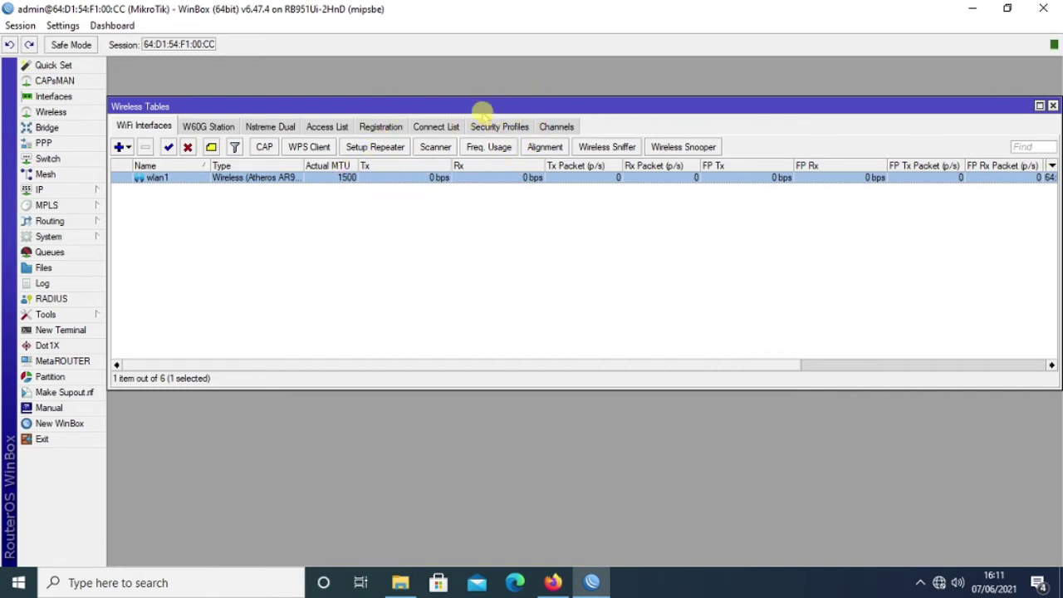
Add a security profile with dynamic keys, WPA/WPA2 PSK and EAP, and tkip ciphers.
click(498, 127)
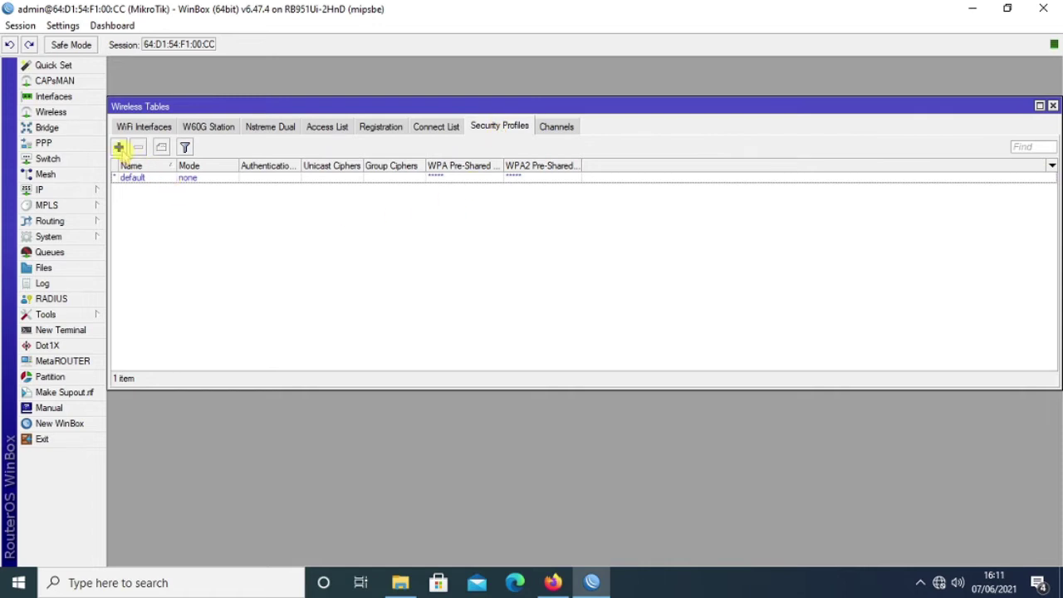
click(119, 148)
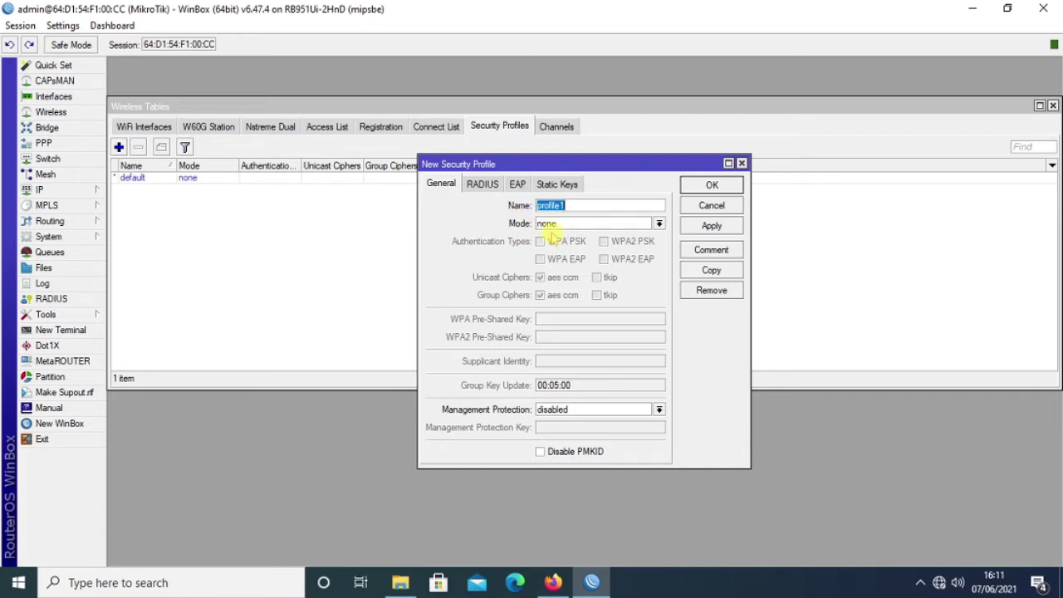
click(658, 224)
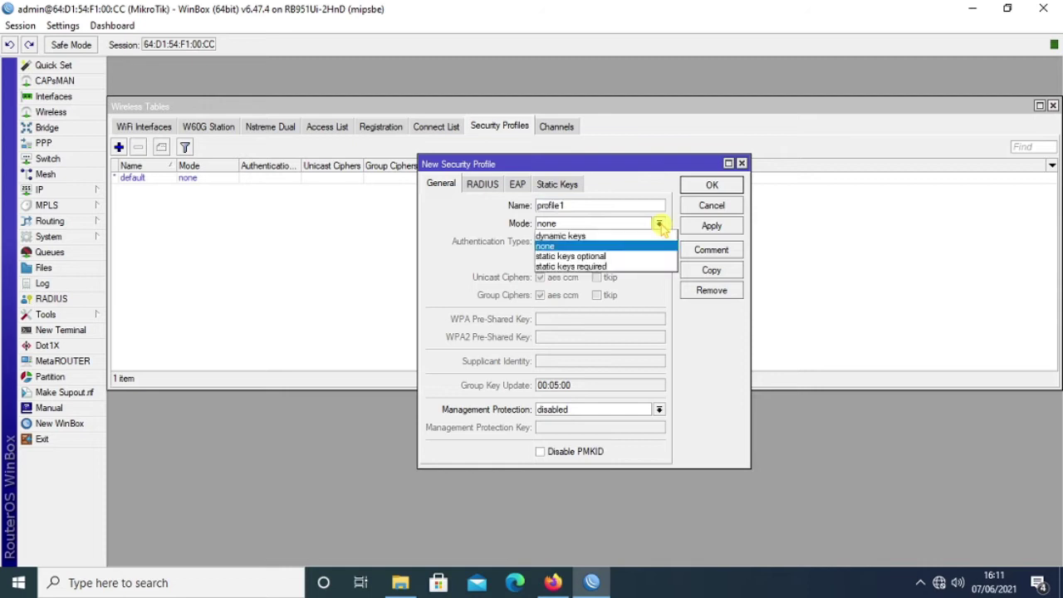
click(573, 237)
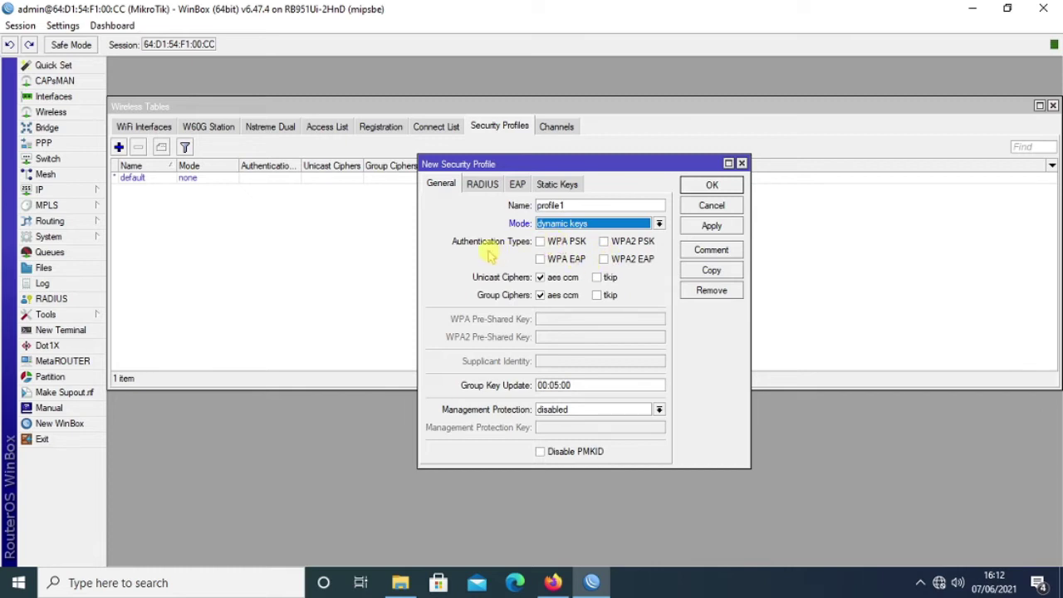
click(552, 242)
click(550, 259)
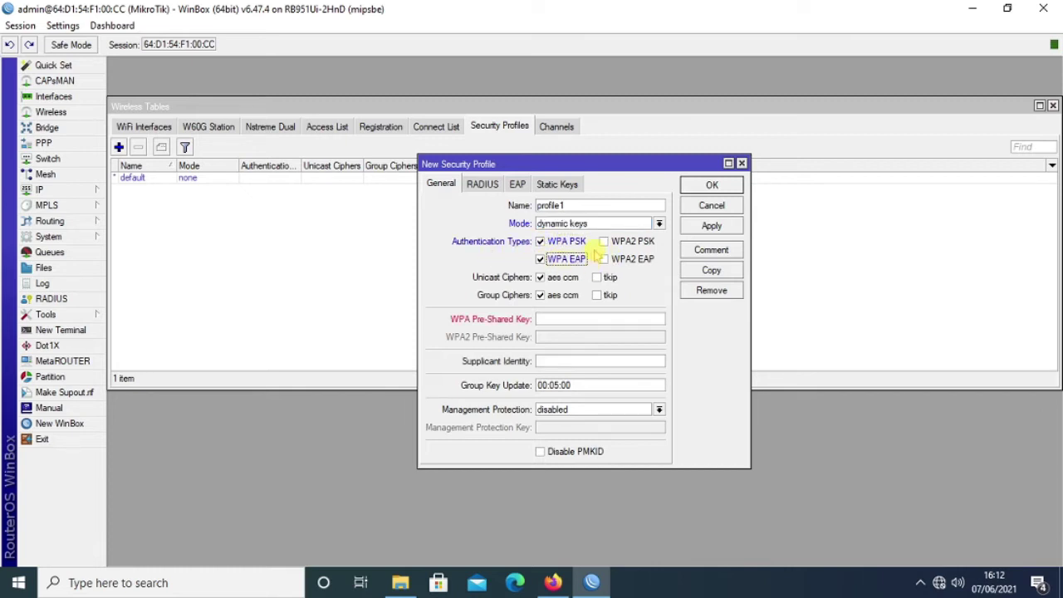
click(610, 242)
click(609, 260)
click(607, 277)
click(606, 295)
Enter the WPA and WPA2 pre-shared keys and save profile1.
click(550, 319)
text(********)
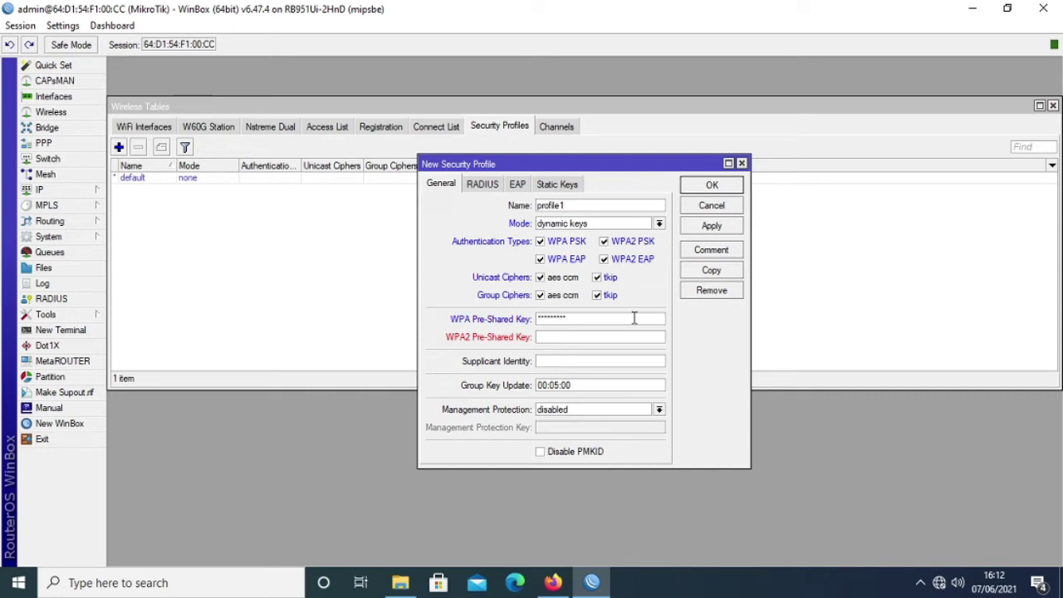
click(575, 334)
click(712, 227)
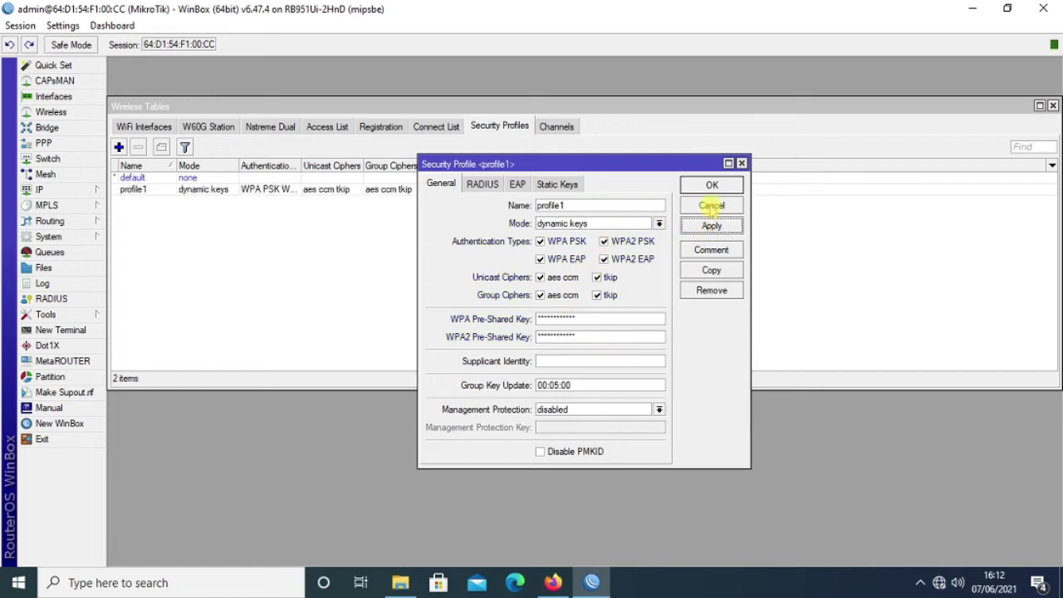
click(718, 185)
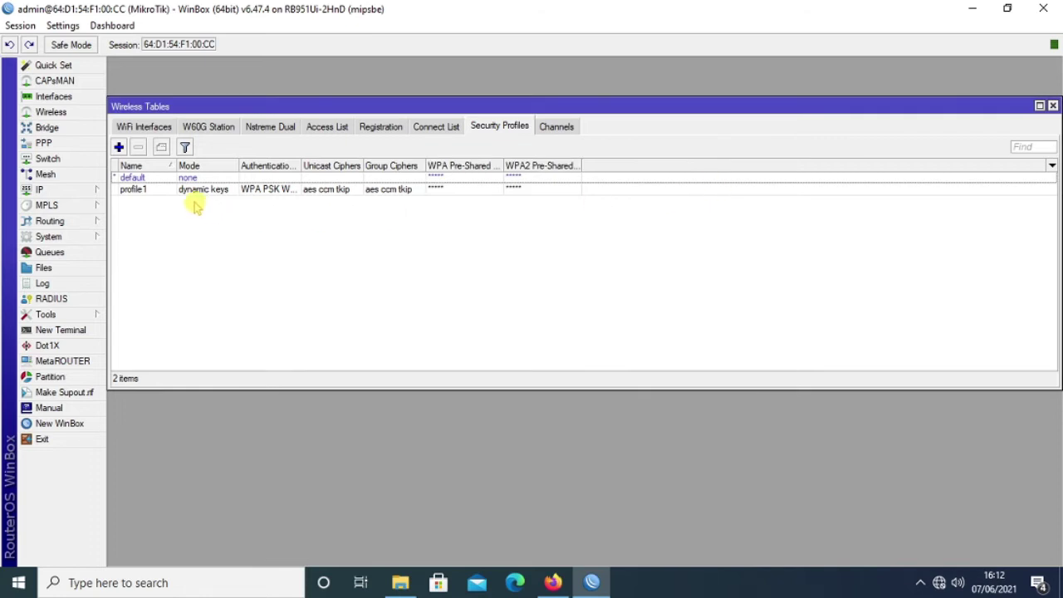
Set wlan1's Security Profile to profile1 and apply it.
click(134, 126)
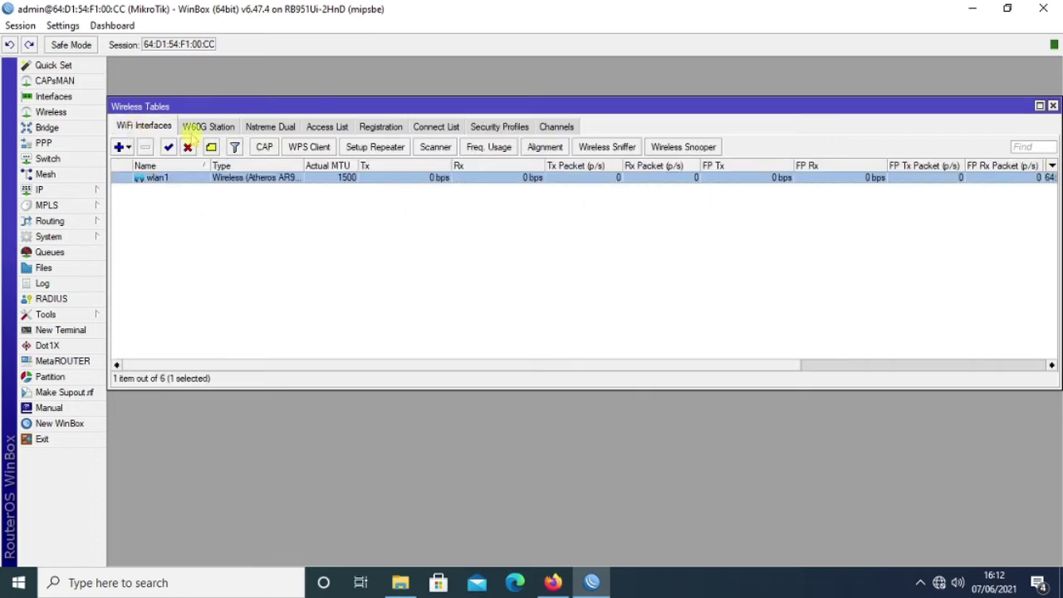
double_click(238, 178)
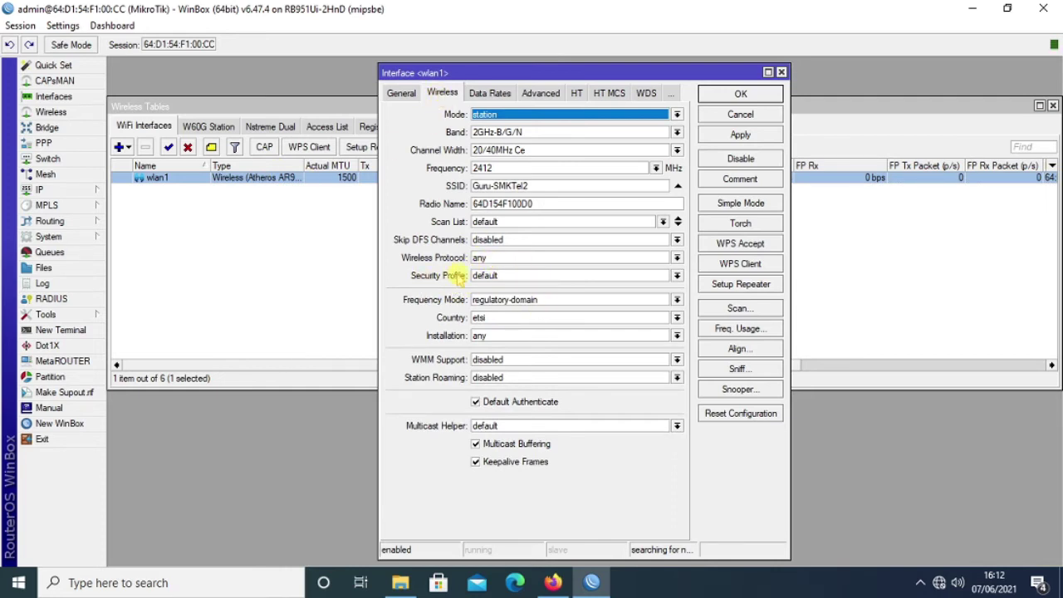
click(489, 276)
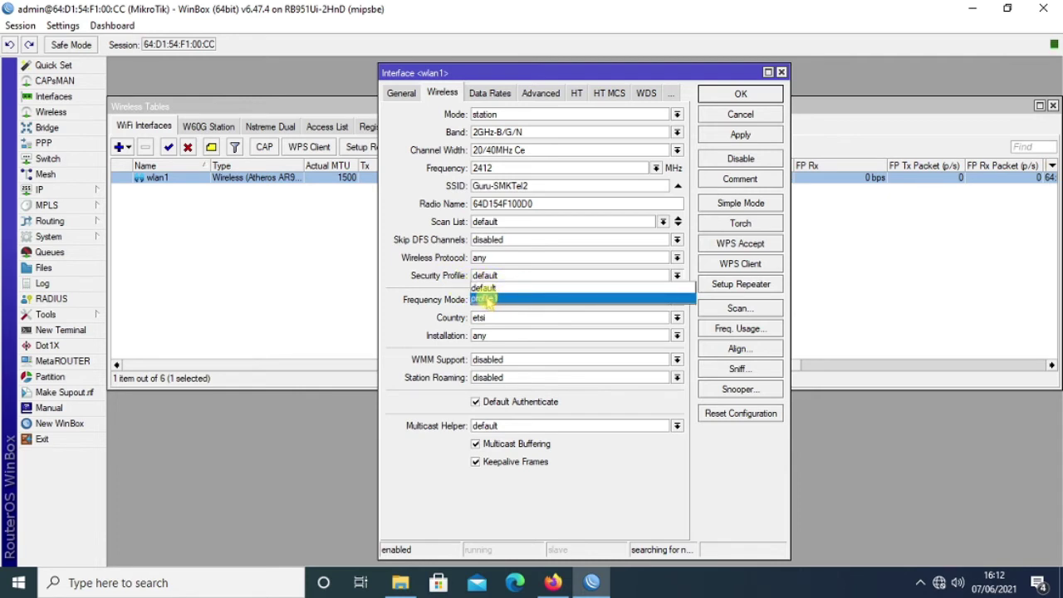
click(487, 303)
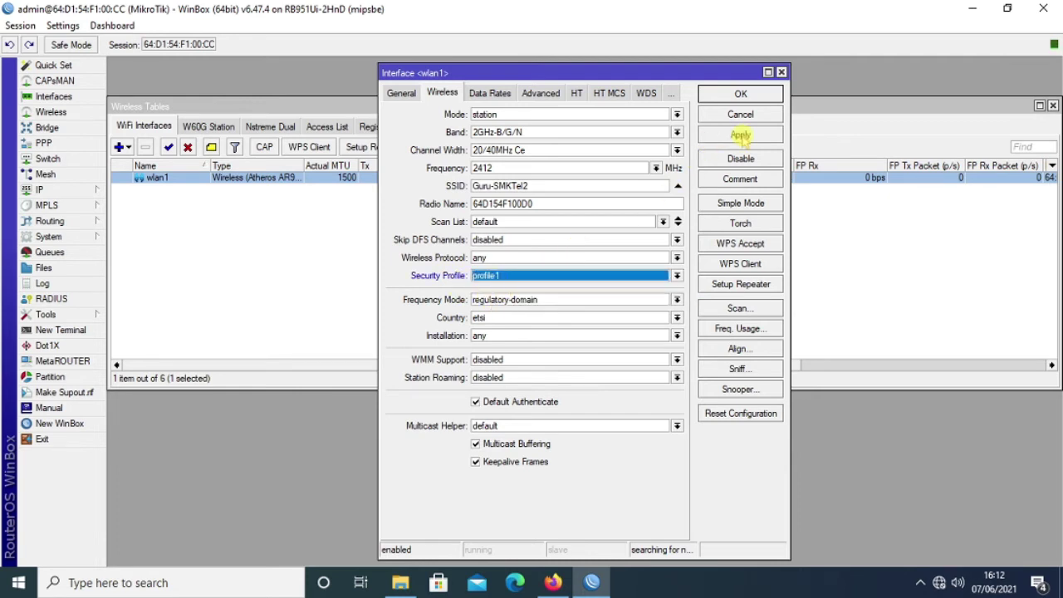
click(741, 136)
click(742, 95)
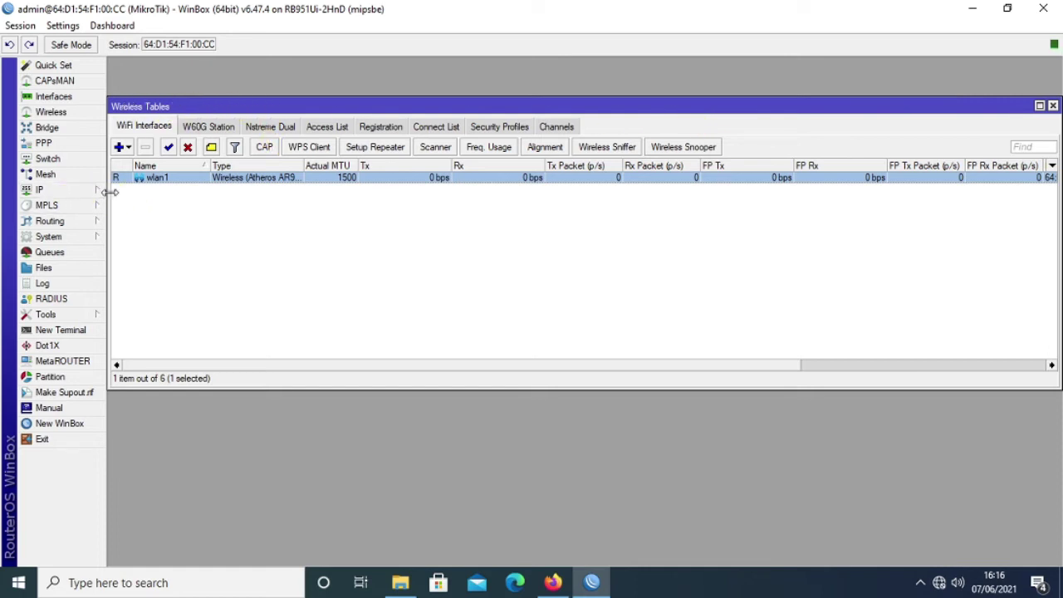
Add address 172.10.10.1/24 on ether2 in IP > Addresses, then close the list.
click(75, 197)
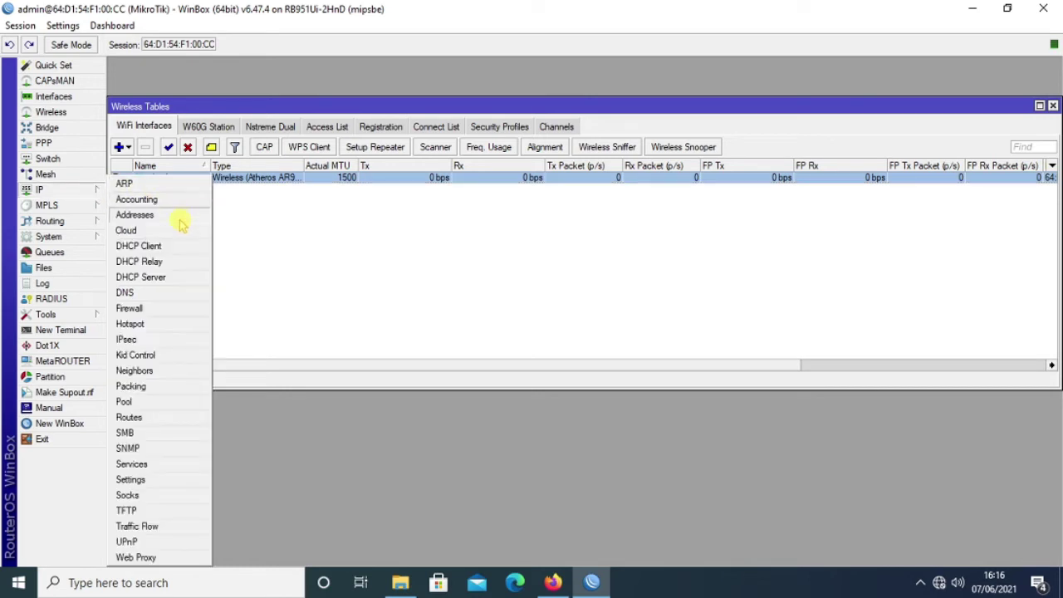
click(138, 218)
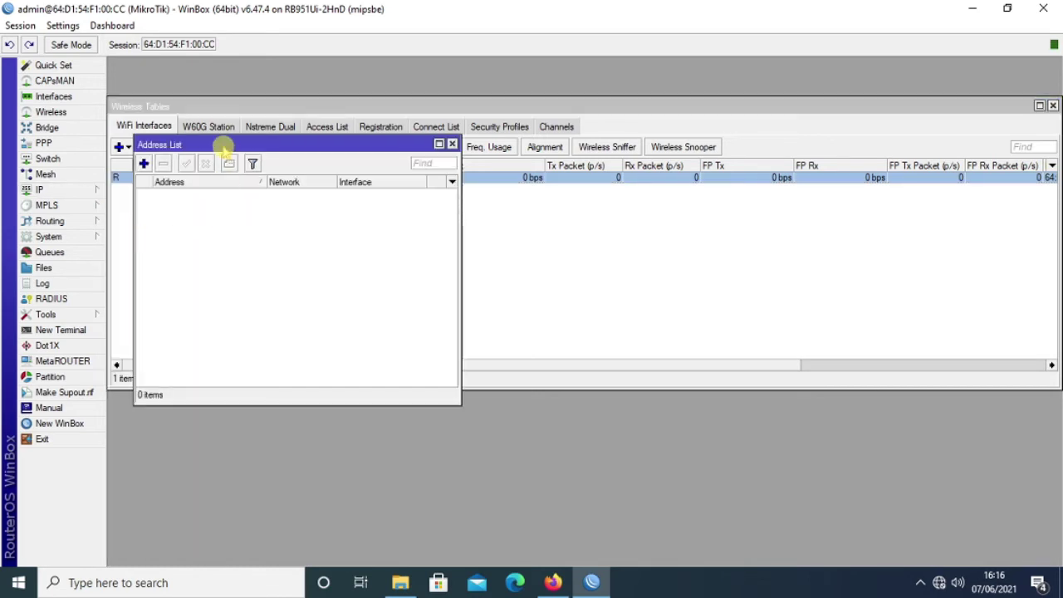
drag(226, 144, 286, 113)
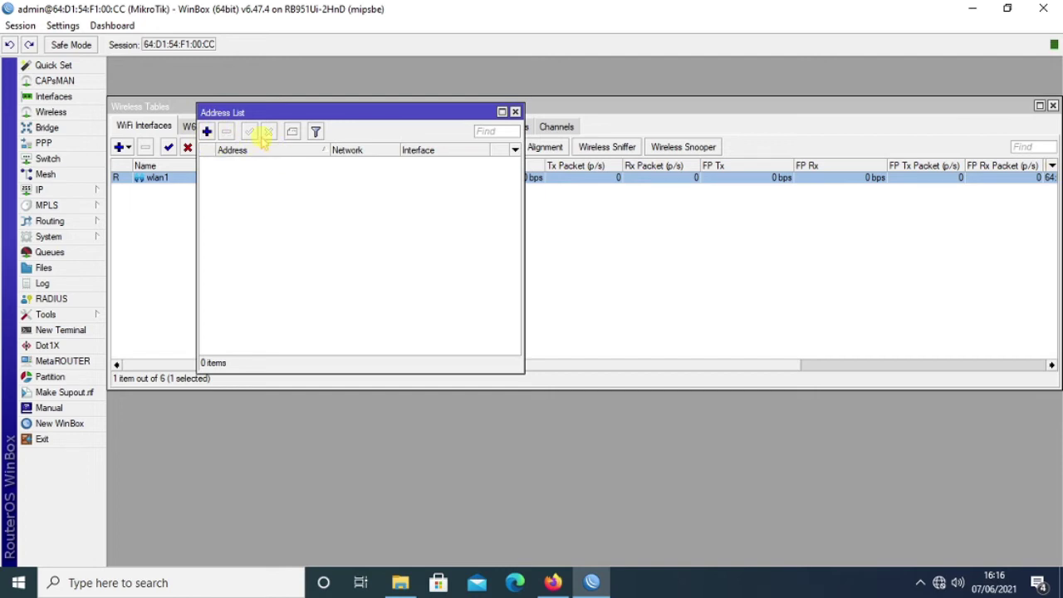
click(206, 131)
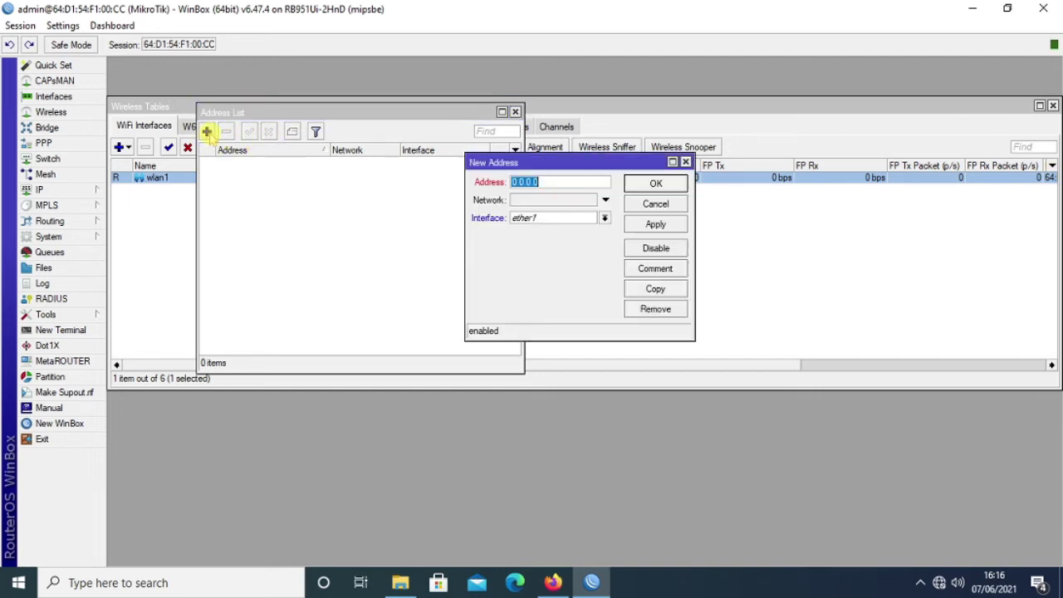
click(545, 218)
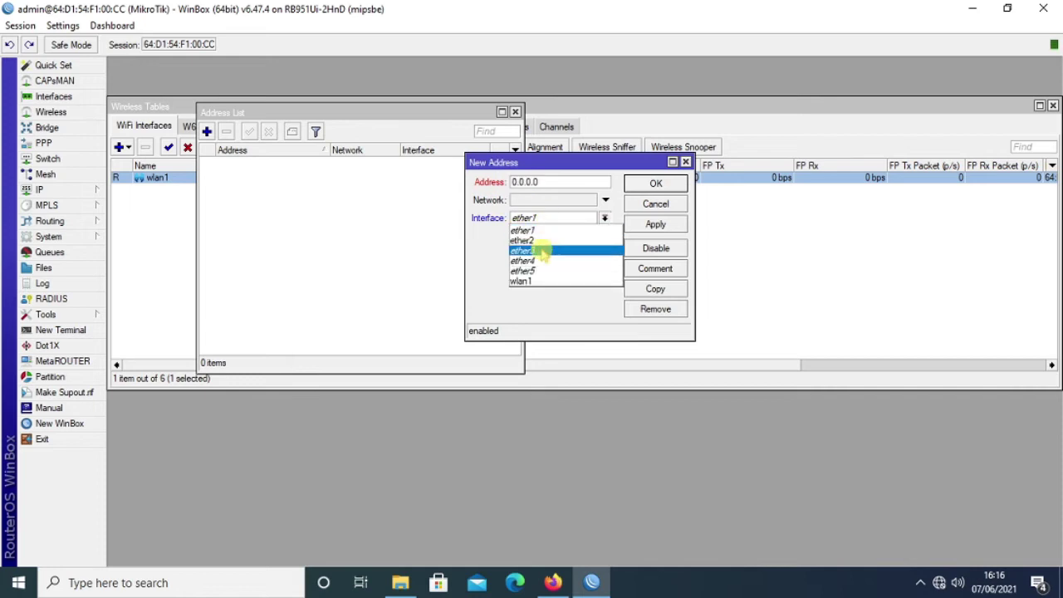
click(542, 241)
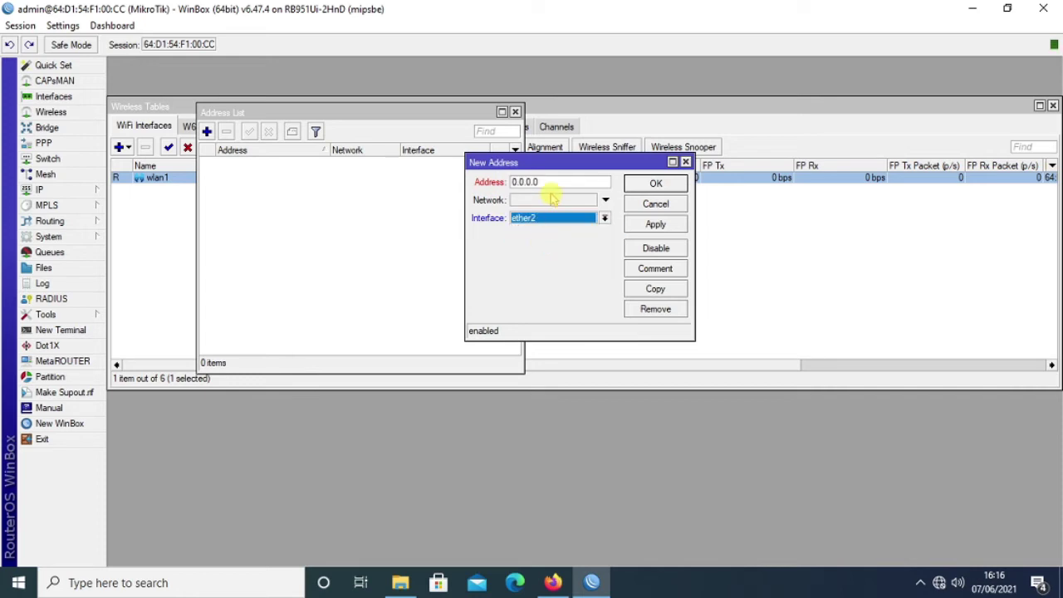
click(555, 184)
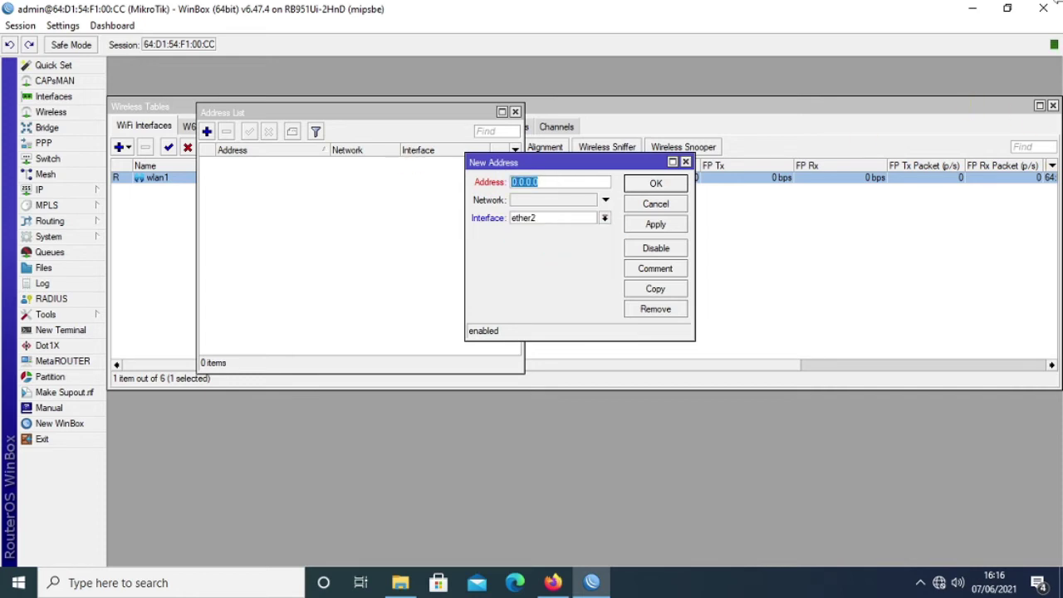
text(172.1)
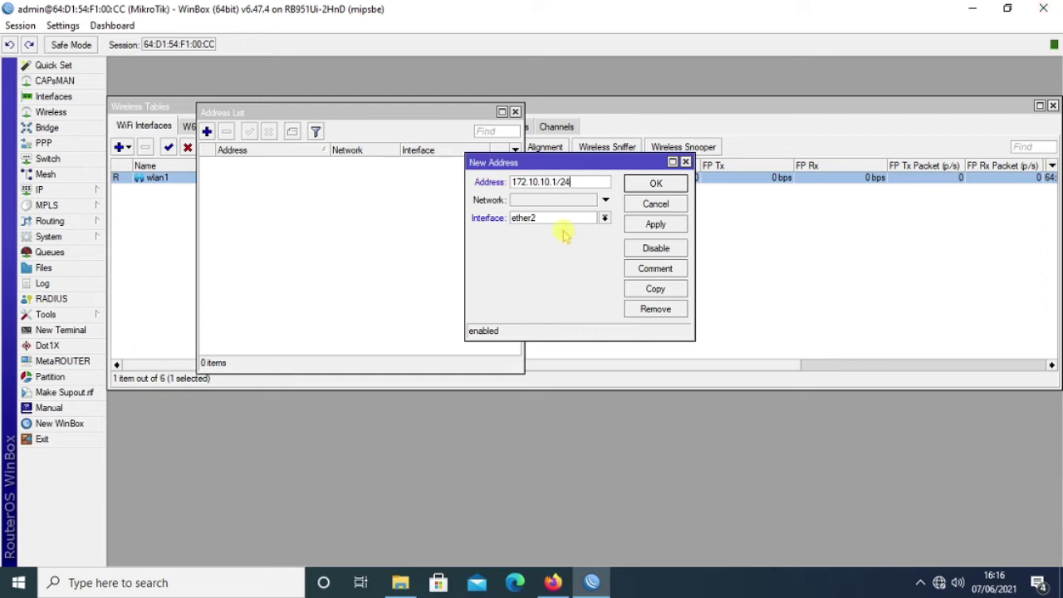
click(654, 226)
click(656, 184)
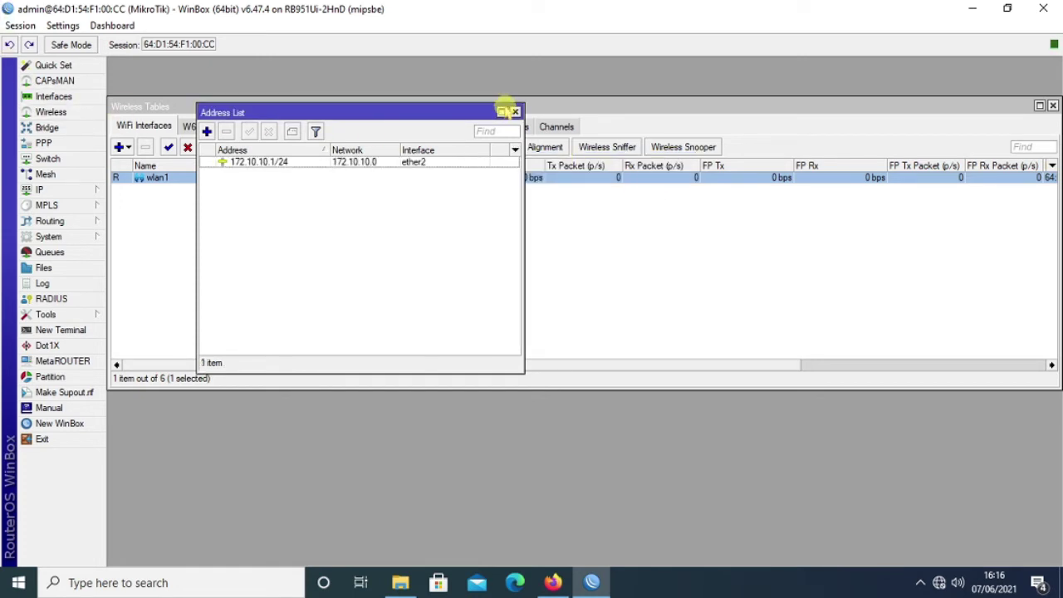
click(515, 112)
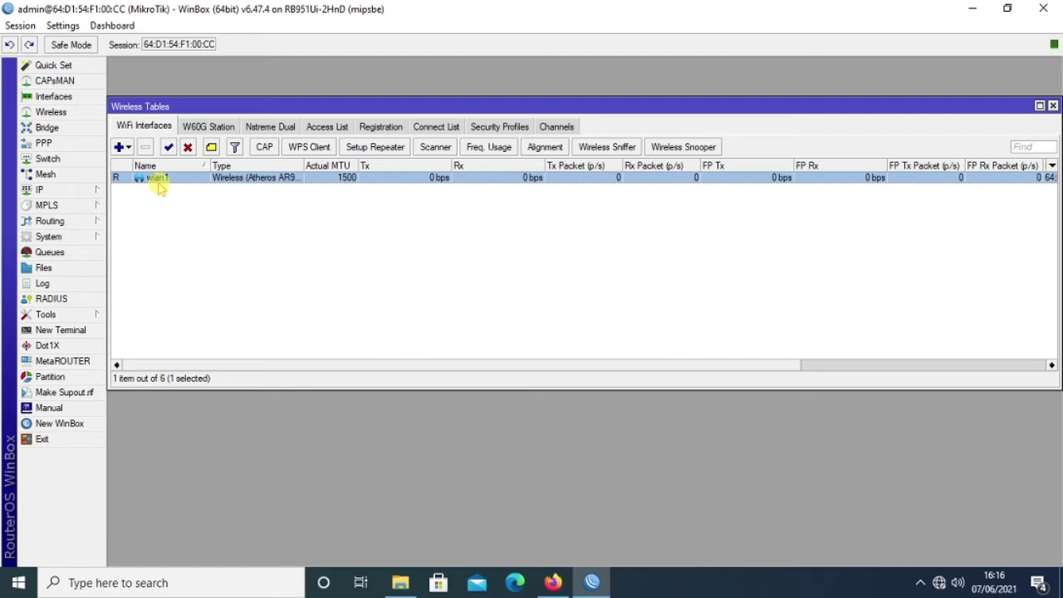
click(82, 193)
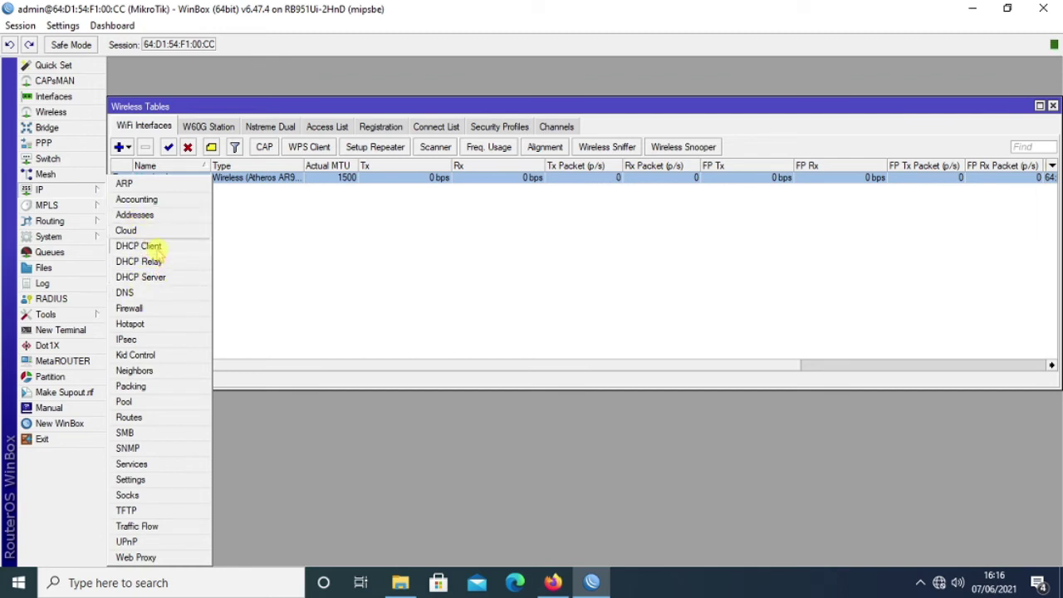
Add a DHCP client on interface wlan1.
click(154, 246)
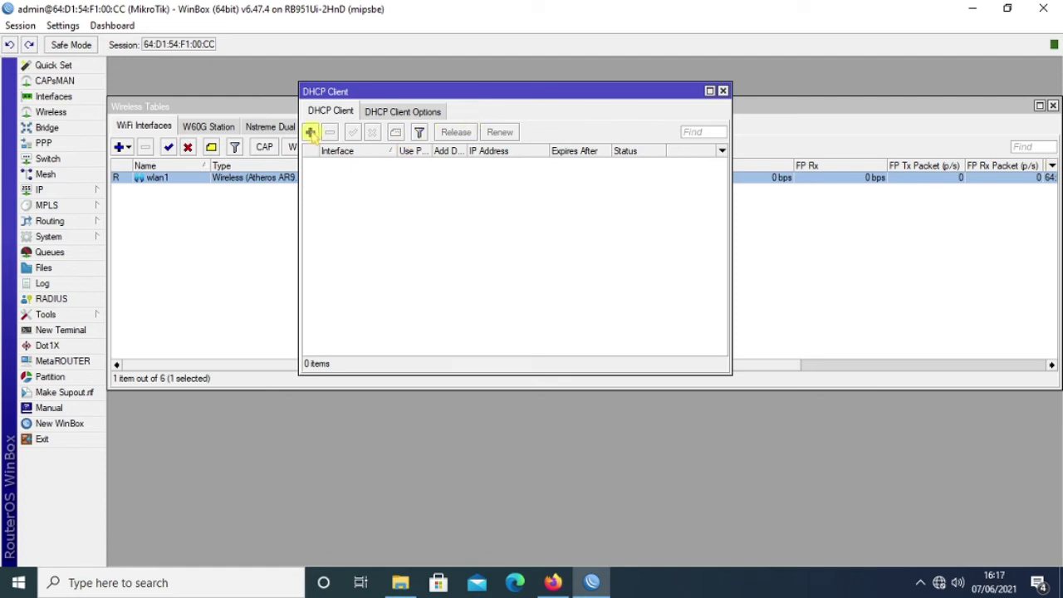
click(310, 134)
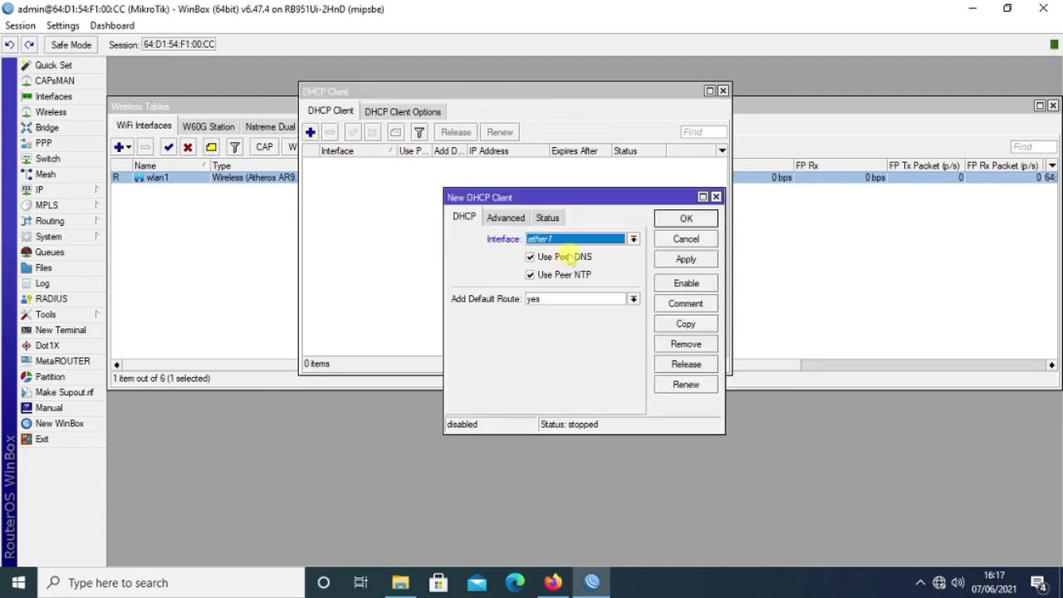
click(548, 240)
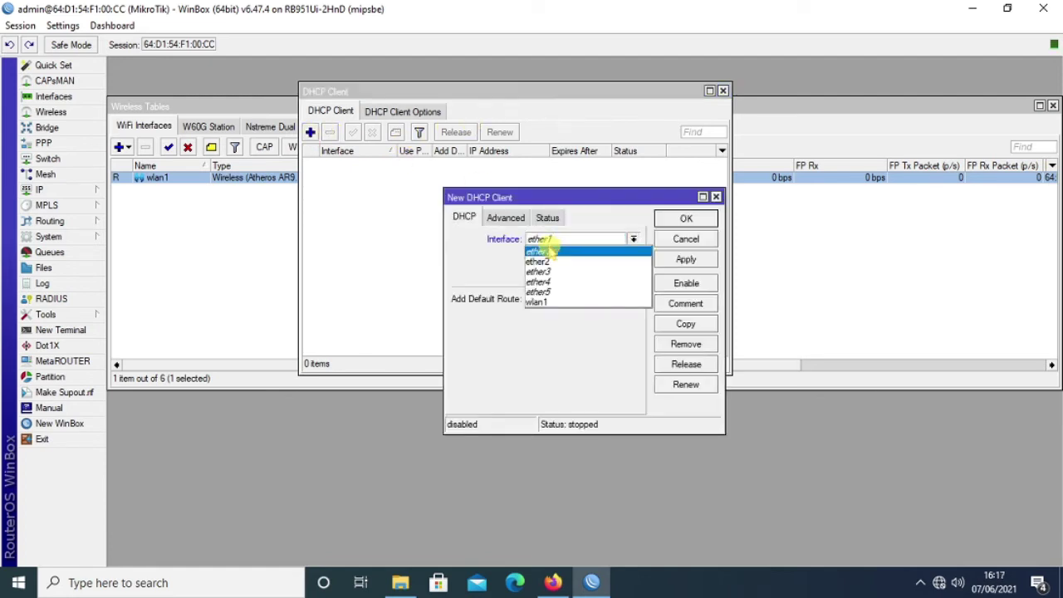
click(541, 302)
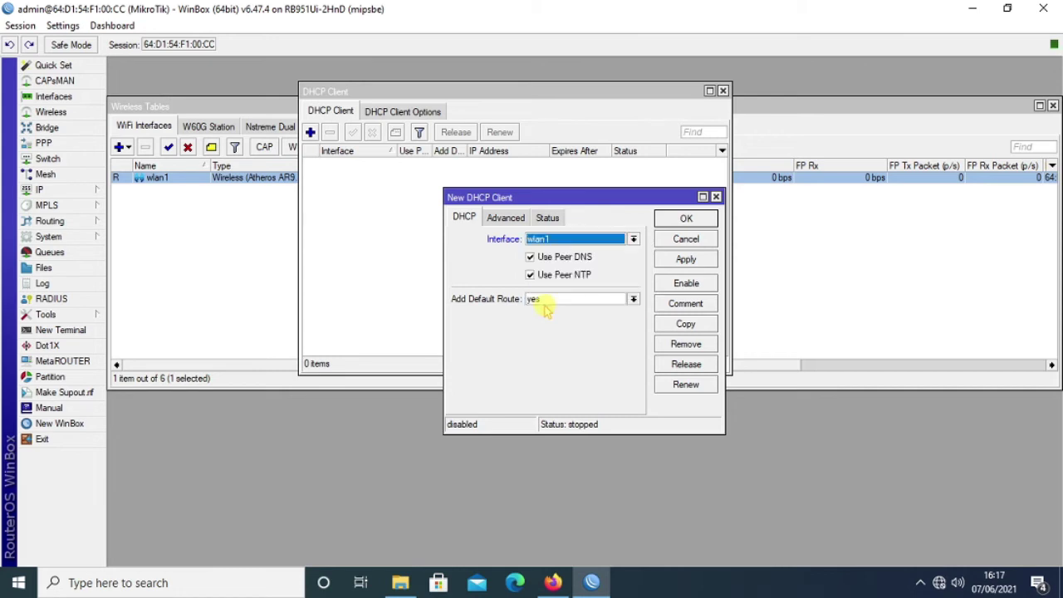
click(686, 259)
click(686, 218)
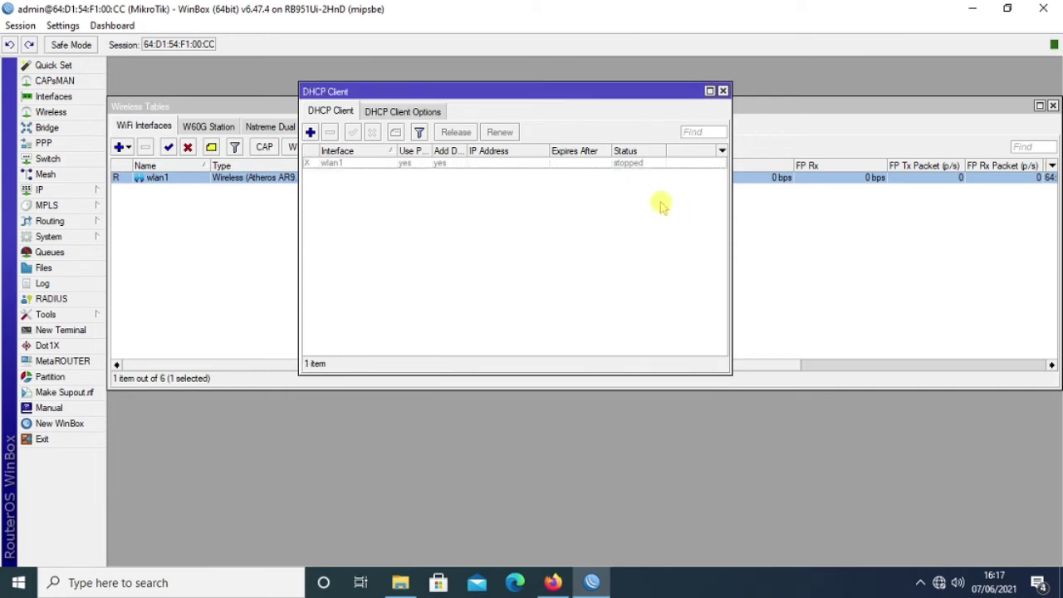
Enable the wlan1 DHCP client and close the DHCP Client list.
click(429, 163)
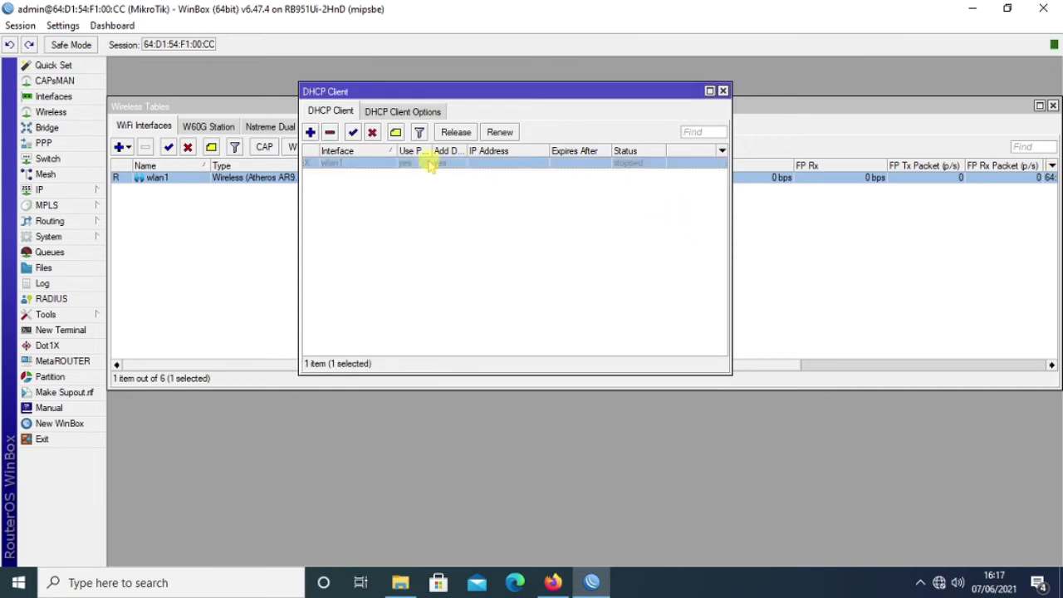
click(353, 133)
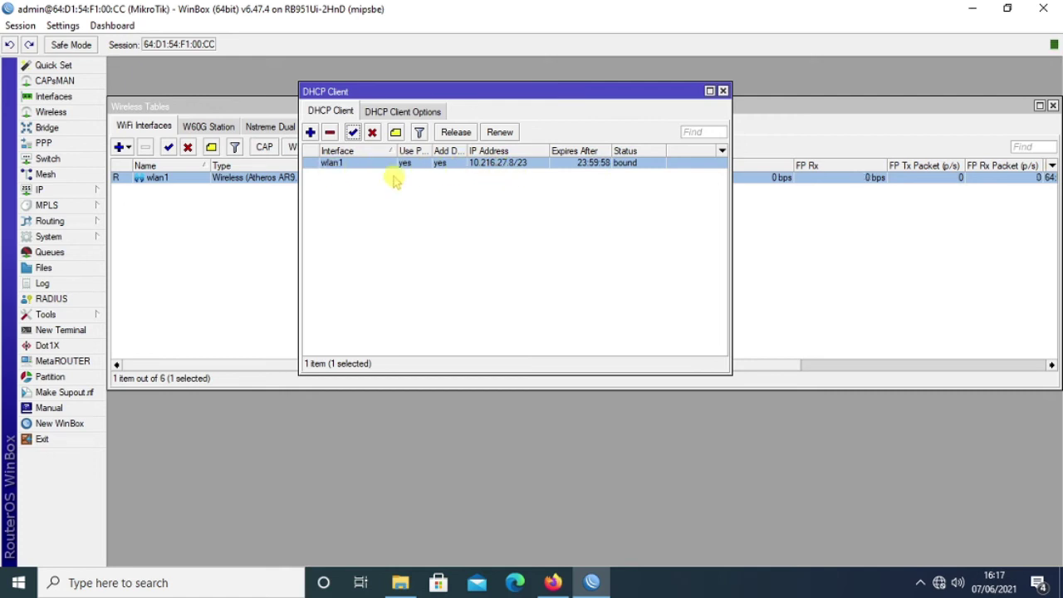
click(723, 91)
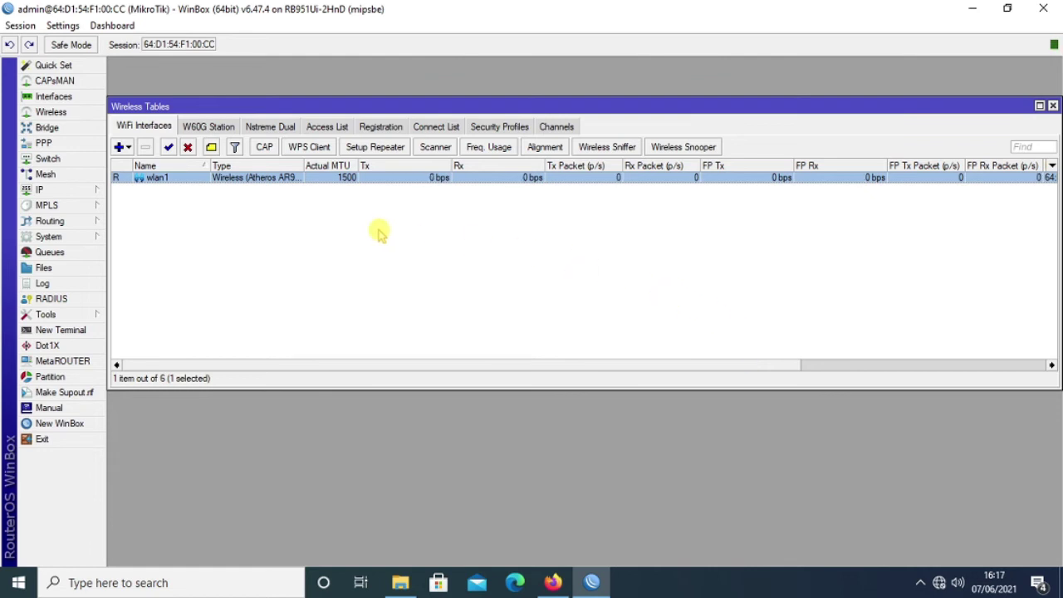
click(83, 191)
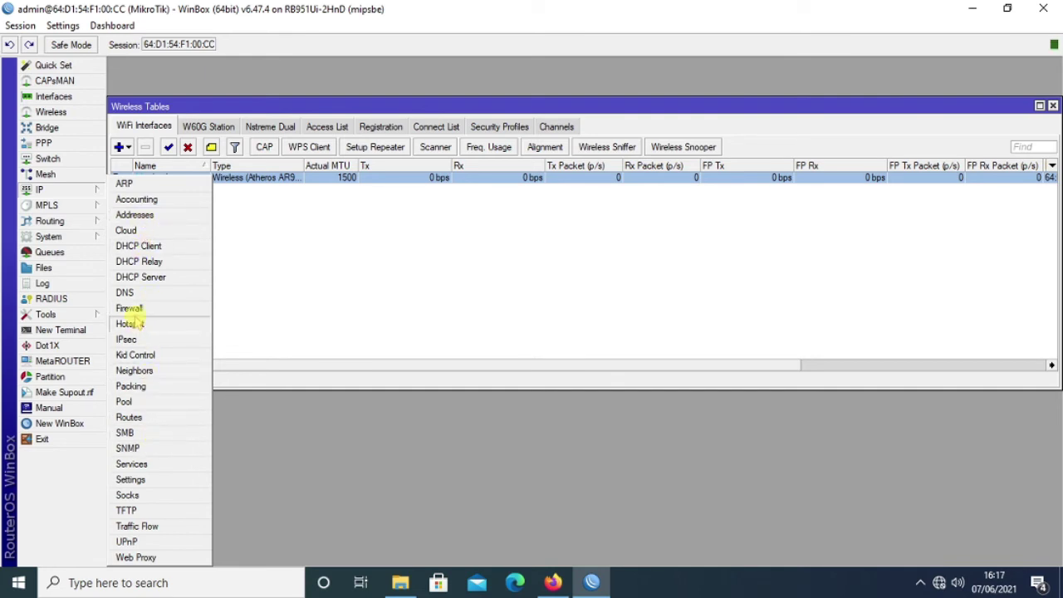
Create a new srcnat NAT rule with Out. Interface wlan1.
click(131, 308)
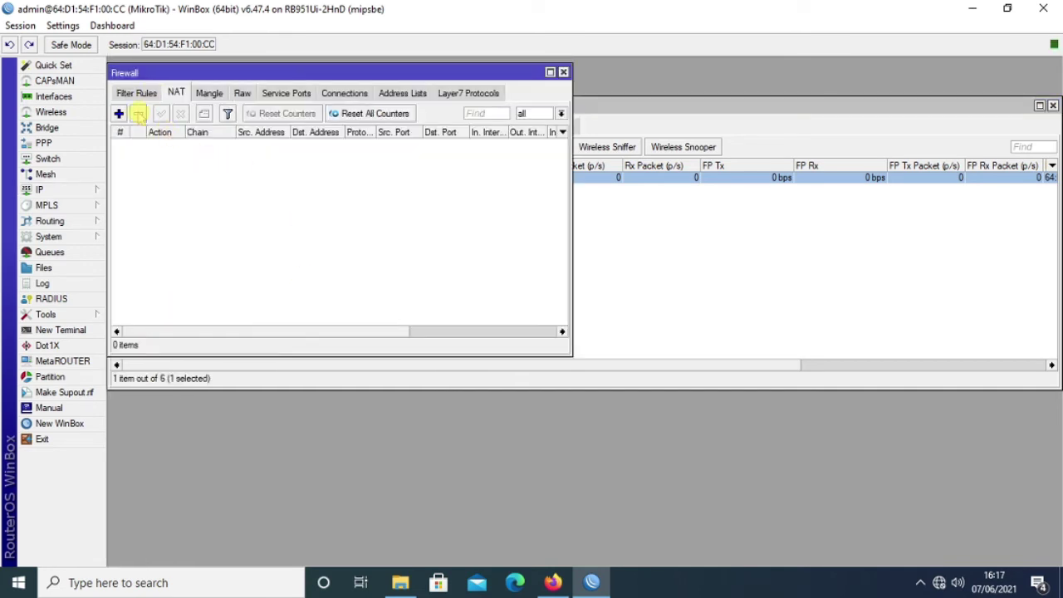
click(119, 114)
click(553, 174)
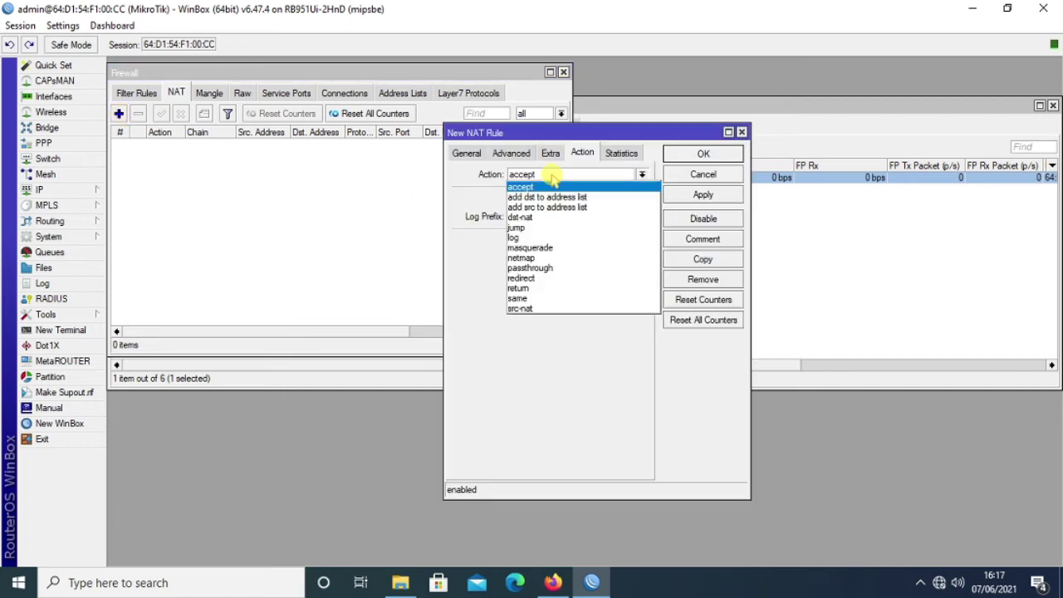
click(462, 159)
click(463, 156)
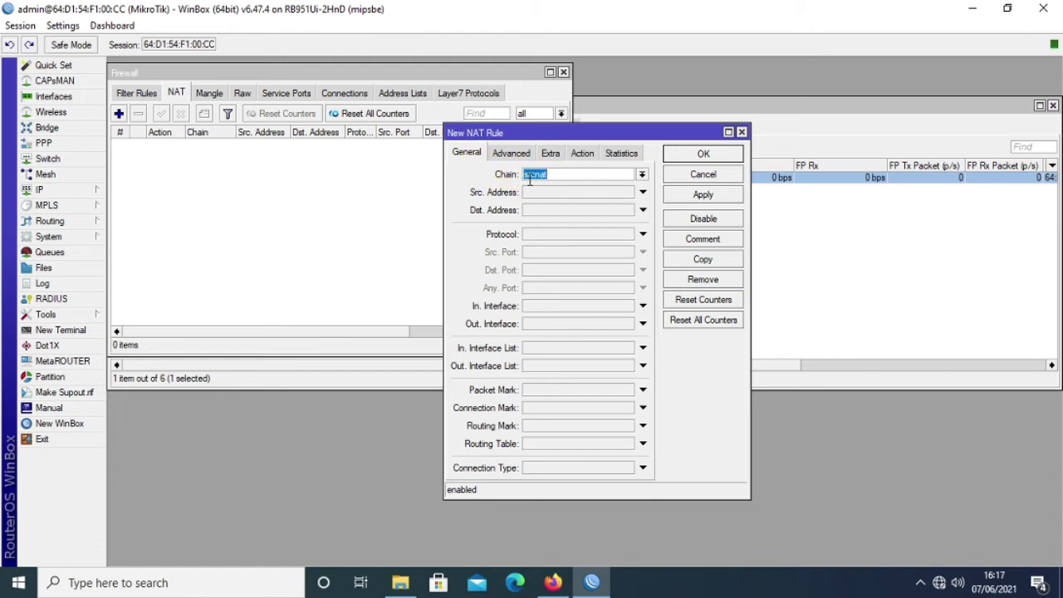
click(537, 323)
click(570, 323)
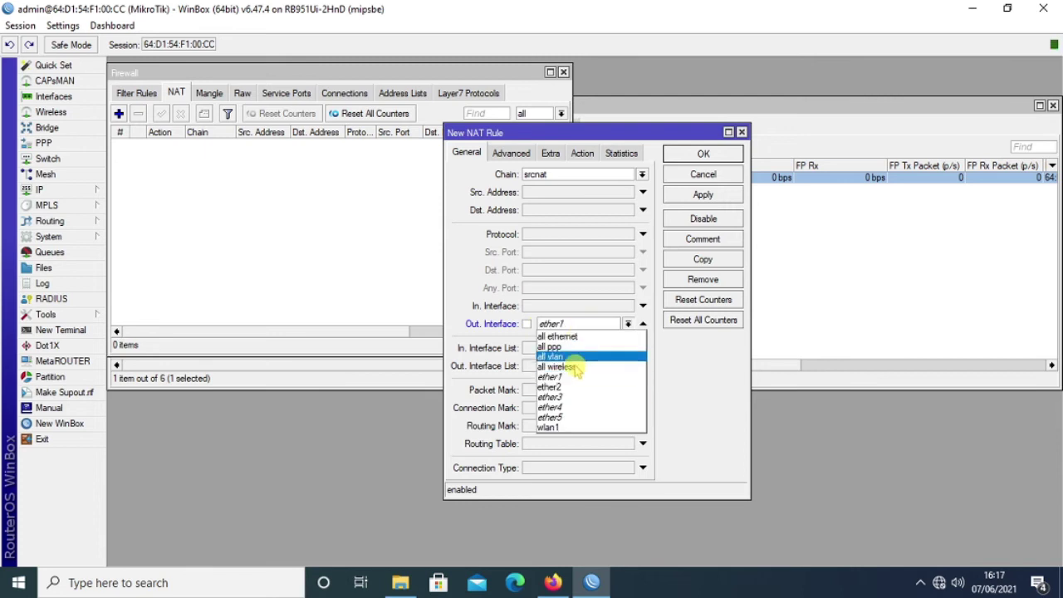
click(555, 427)
Set the rule action to masquerade, save it, and minimize WinBox.
click(582, 154)
click(567, 174)
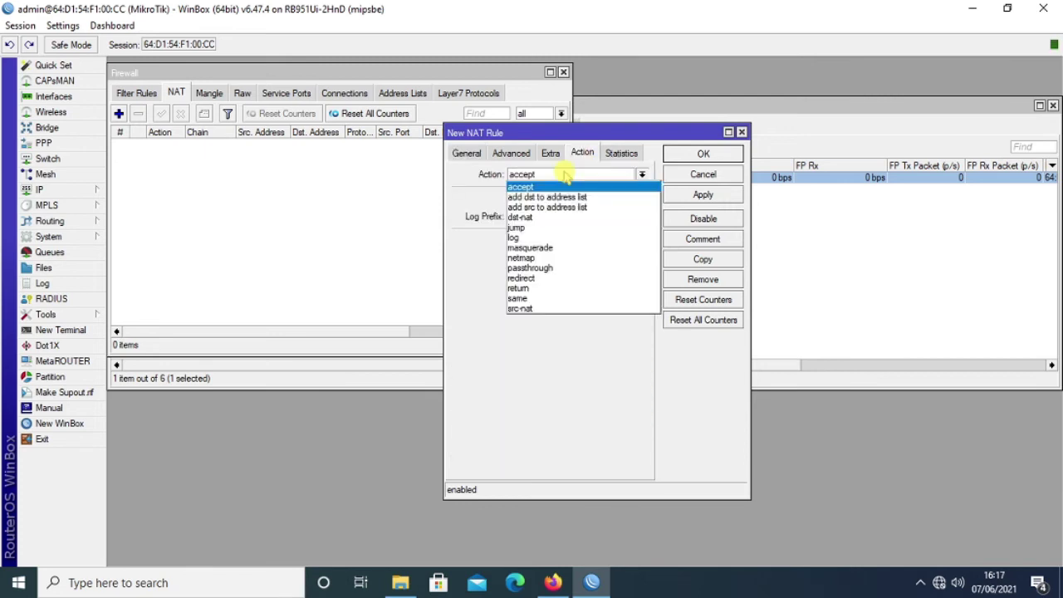
click(550, 251)
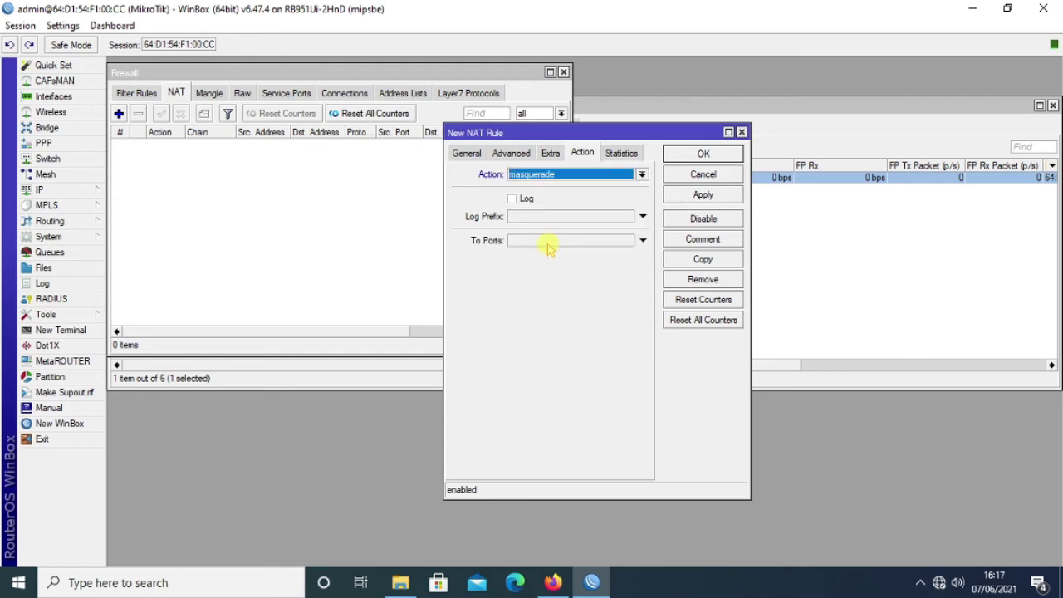
click(703, 194)
click(704, 154)
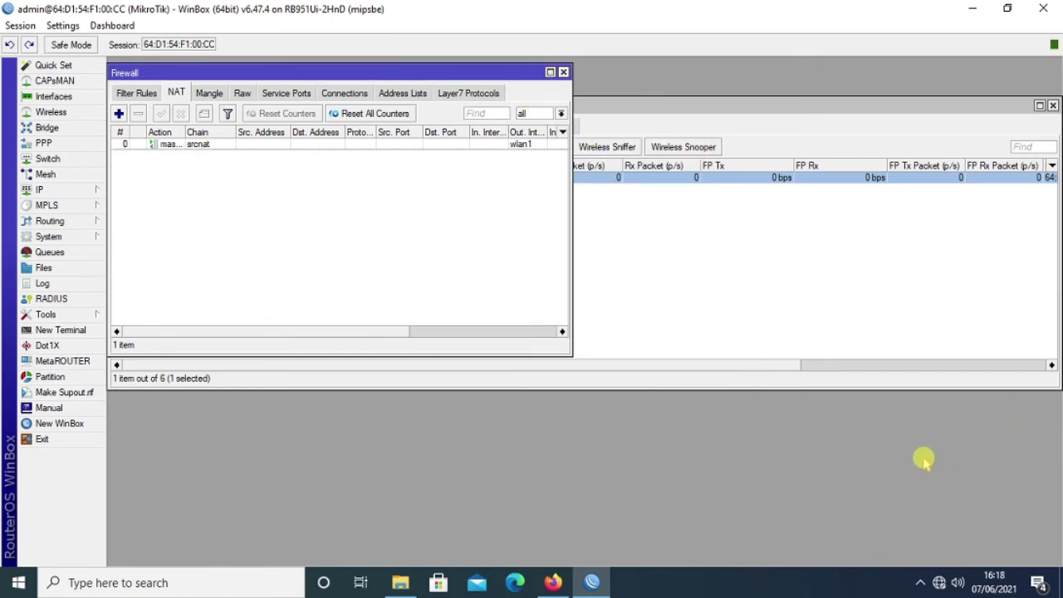
click(973, 8)
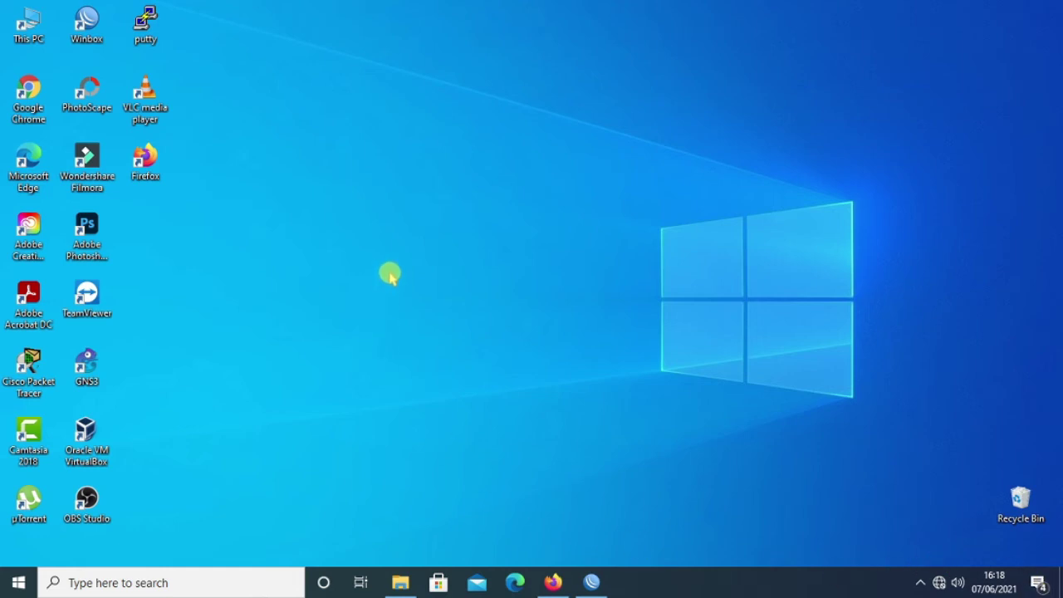
Open the Ethernet adapter's Internet Protocol Version 4 (TCP/IPv4) properties.
right_click(937, 584)
click(939, 566)
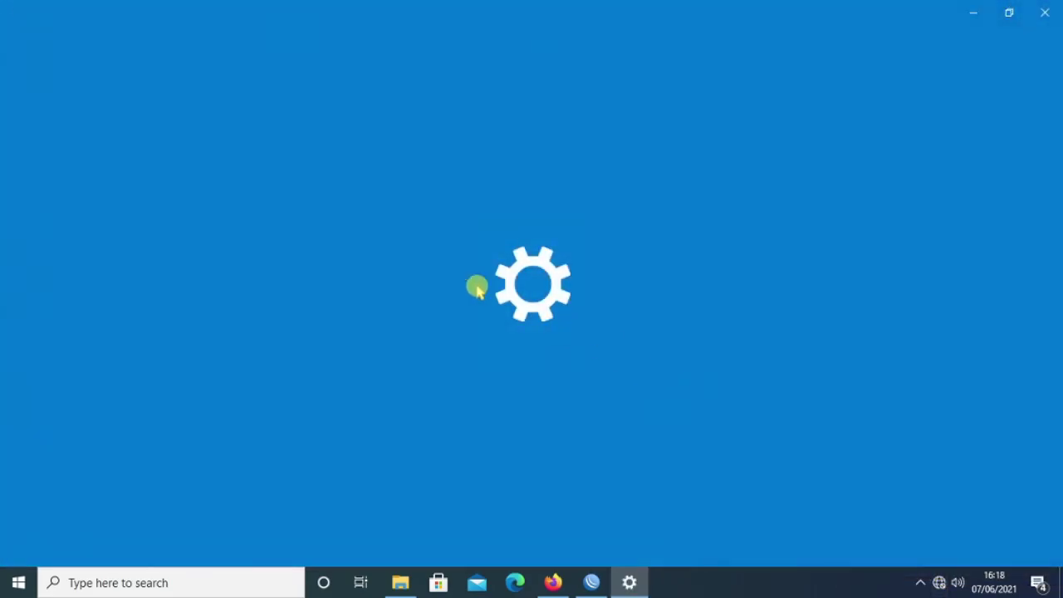
click(59, 212)
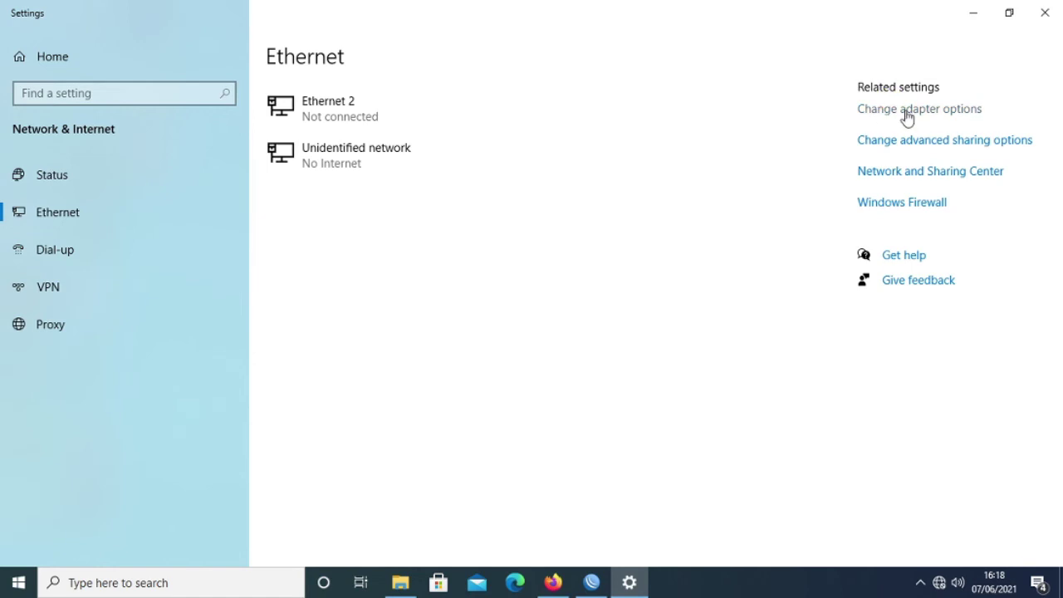
click(899, 119)
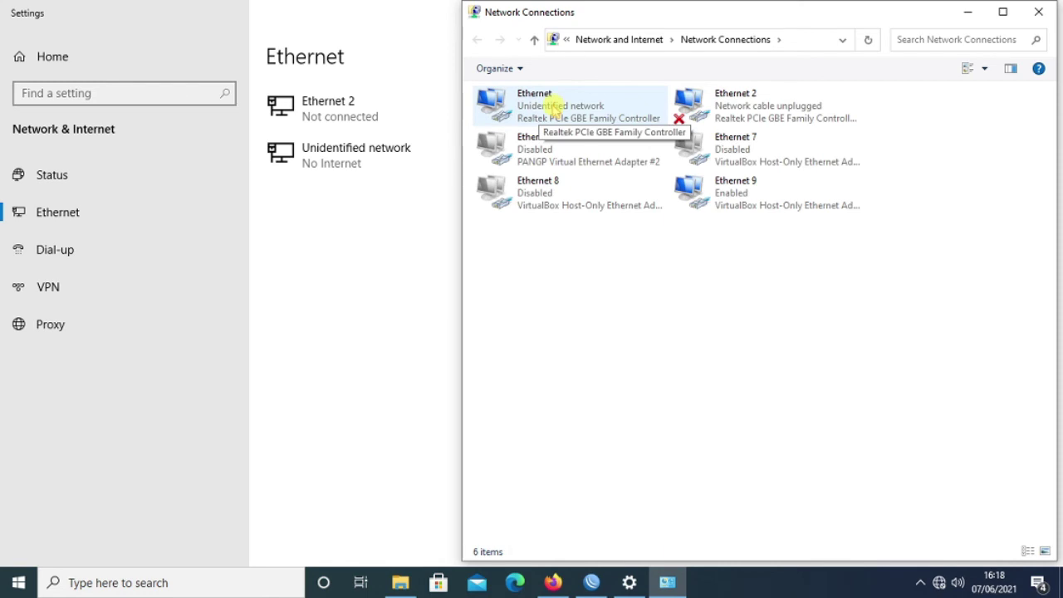
right_click(552, 106)
click(612, 252)
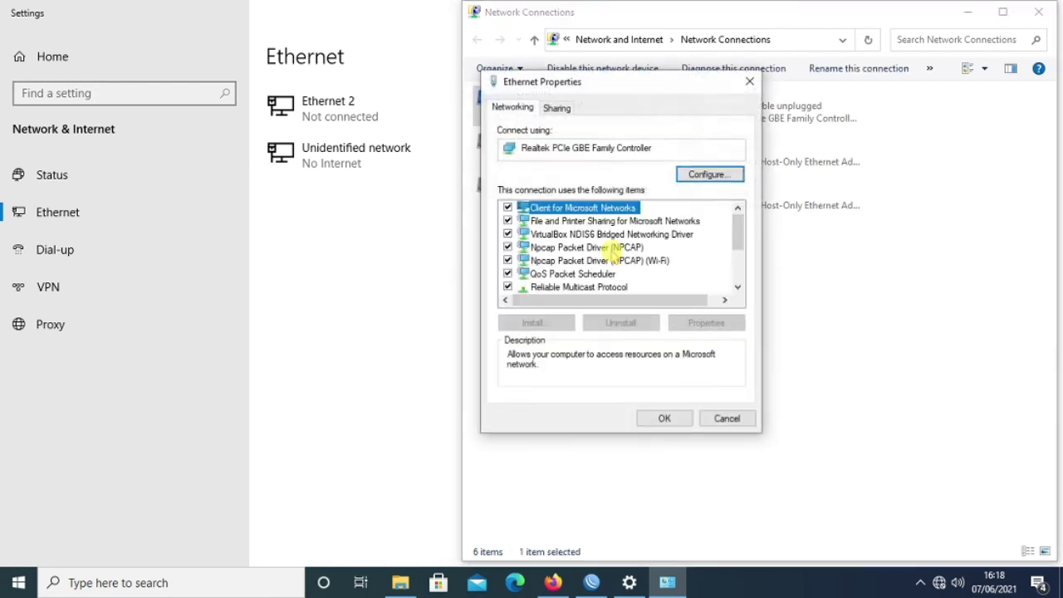
scroll(615, 261, down, 2)
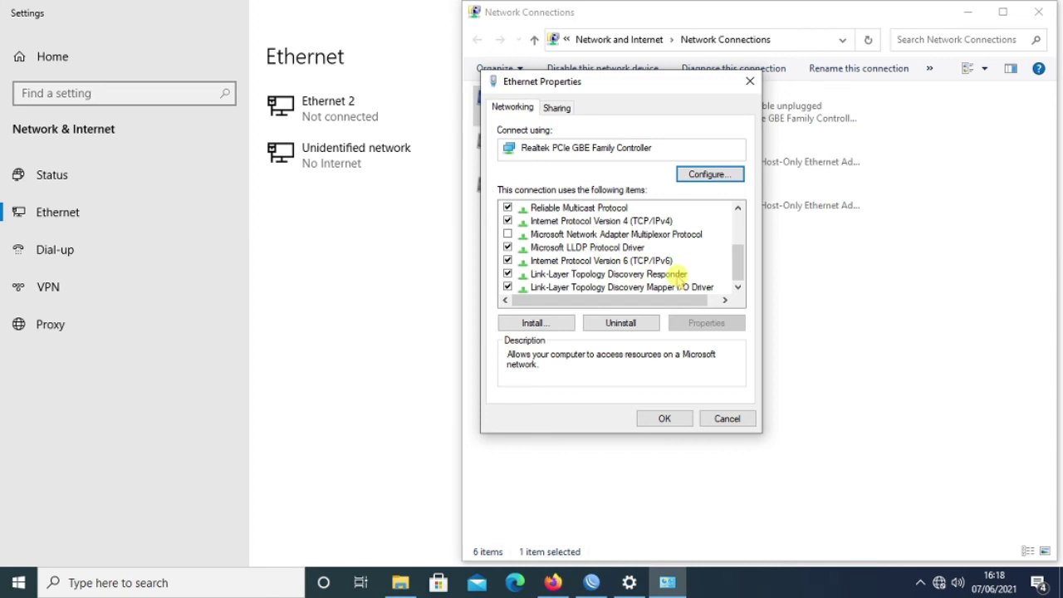
click(633, 221)
click(726, 322)
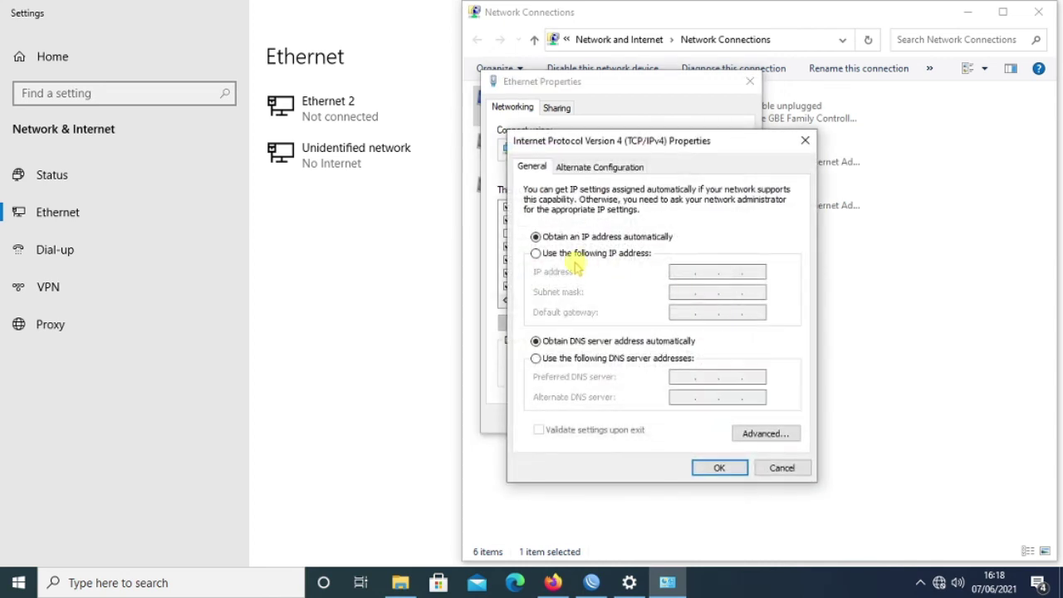
Set static IP 172.10.10.2, mask 255.255.255.0, gateway 172.10.10.1, DNS 8.8.8.8 and 172.10.10.1.
click(615, 254)
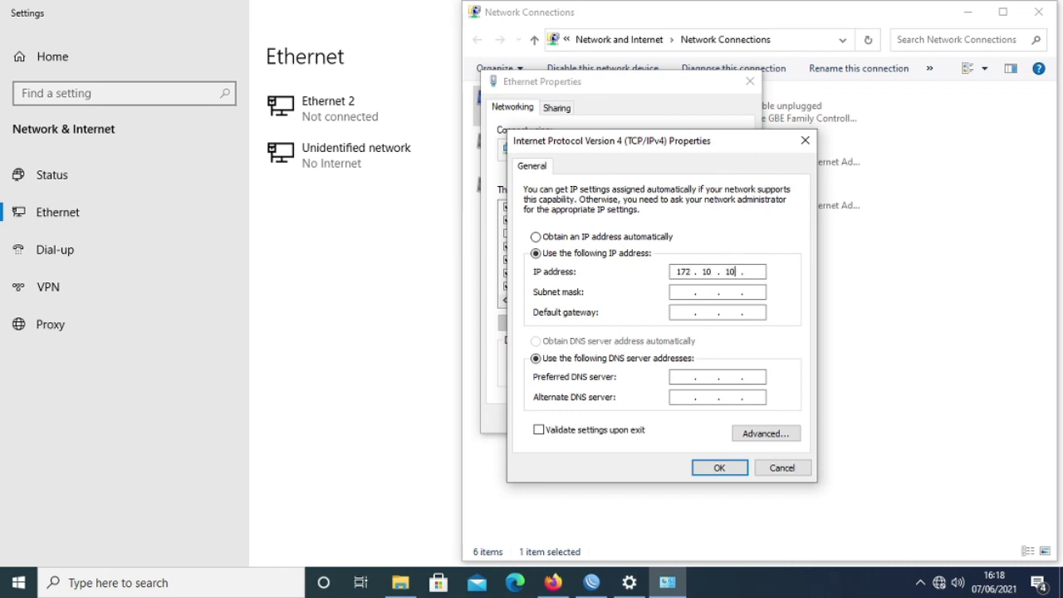
text(2)
click(689, 290)
text(256)
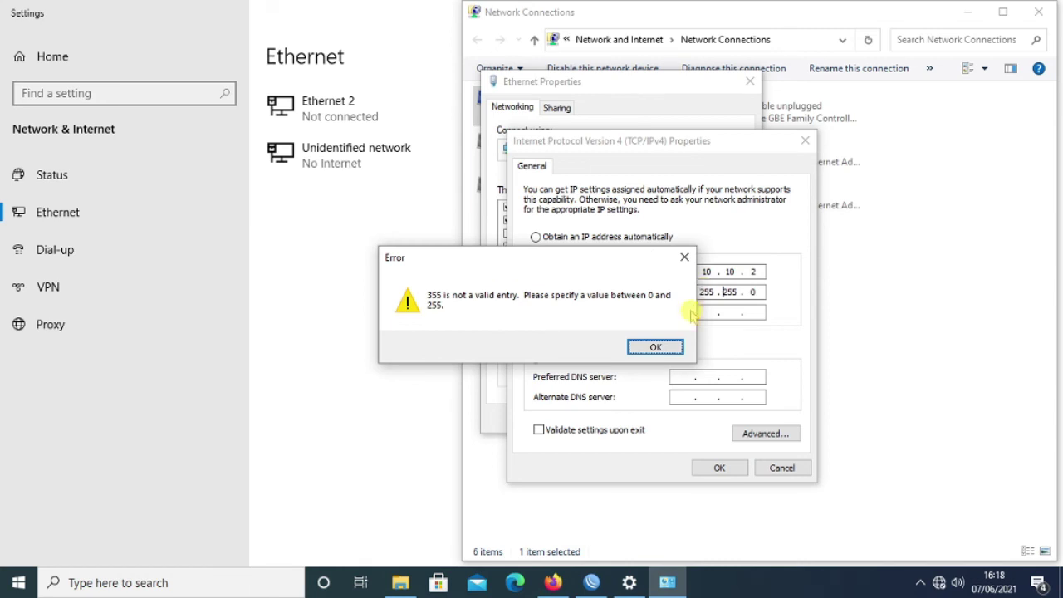
key(Return)
click(723, 298)
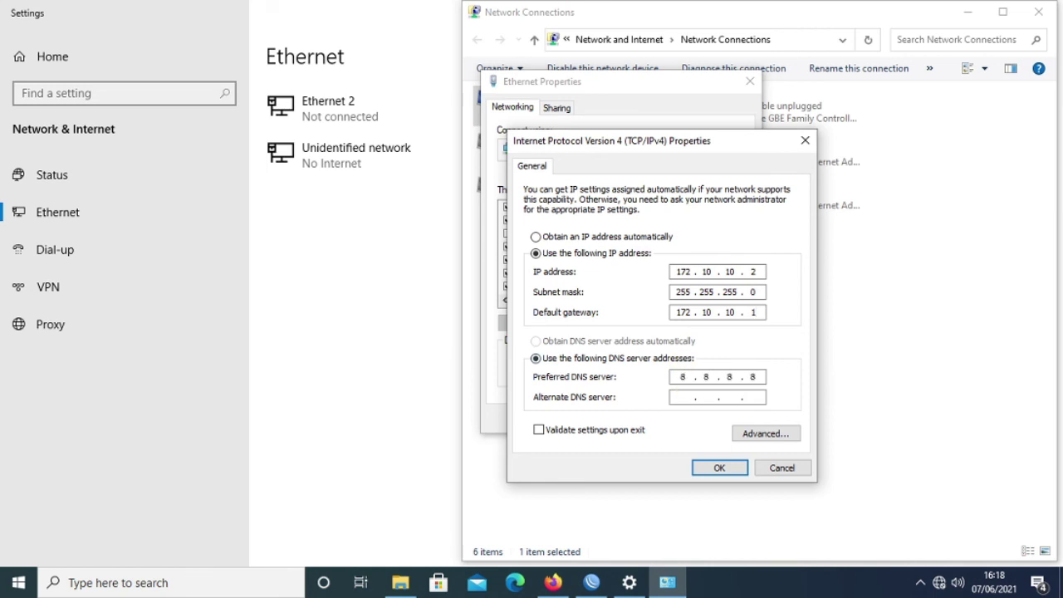
click(680, 398)
click(719, 468)
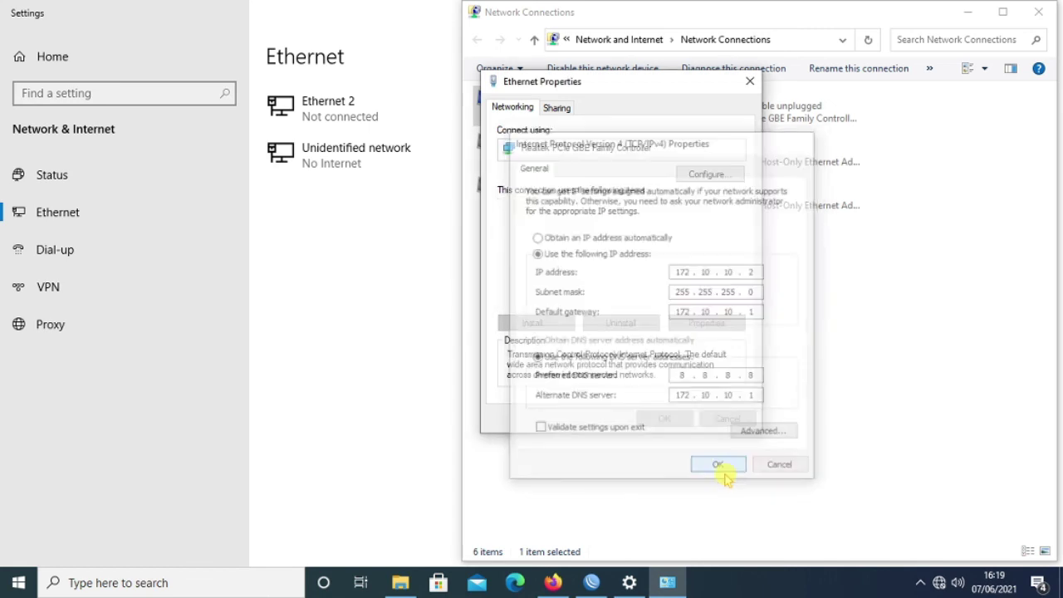
Close the adapter properties, Network Connections and Settings windows.
click(664, 419)
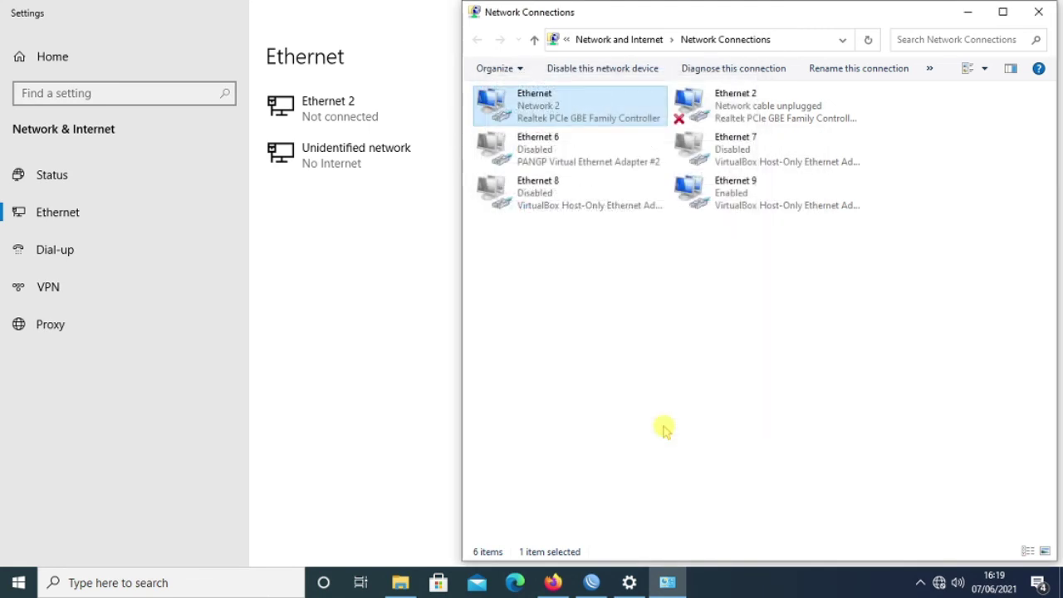
click(1047, 14)
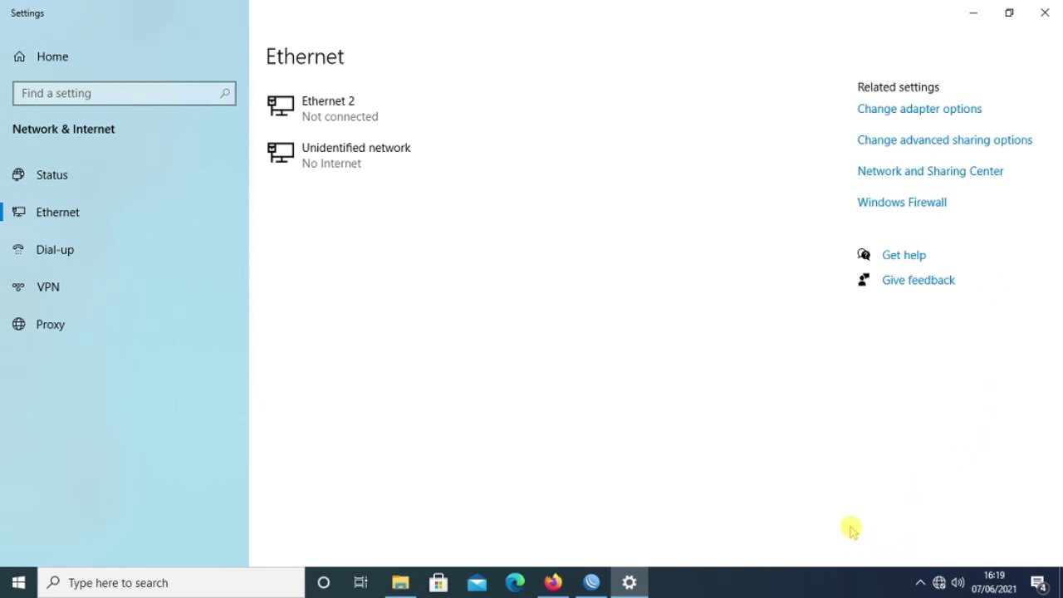
click(1046, 12)
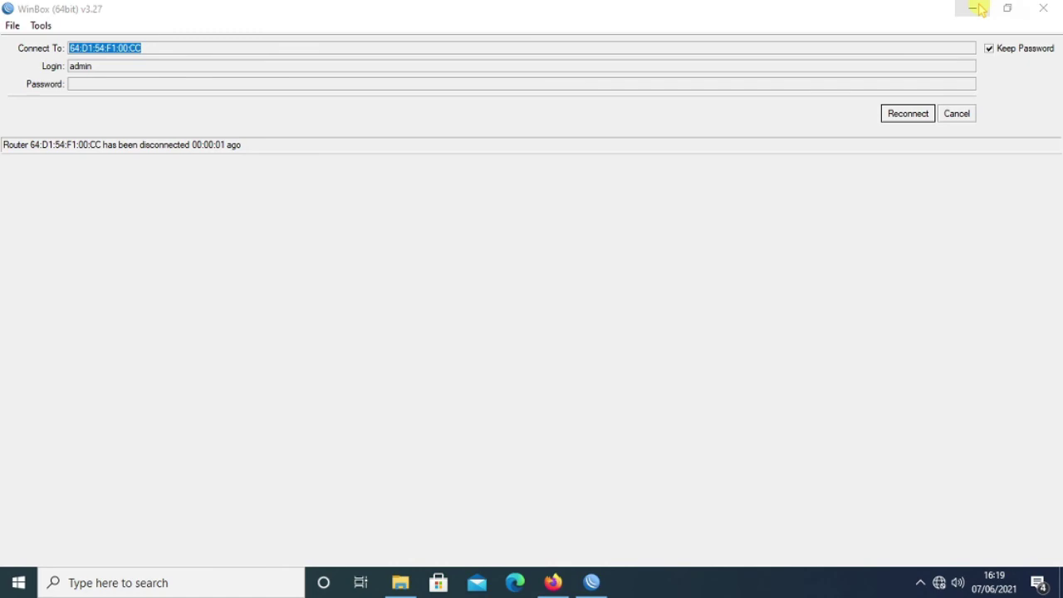
Minimize WinBox, bring it back briefly, then minimize it again to reveal the desktop.
click(974, 8)
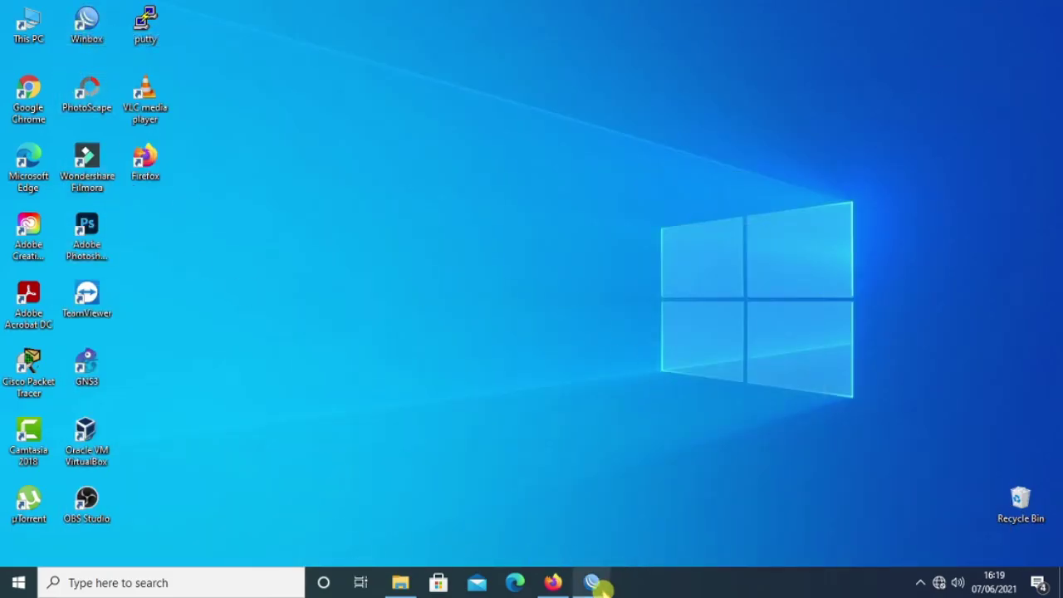
click(593, 583)
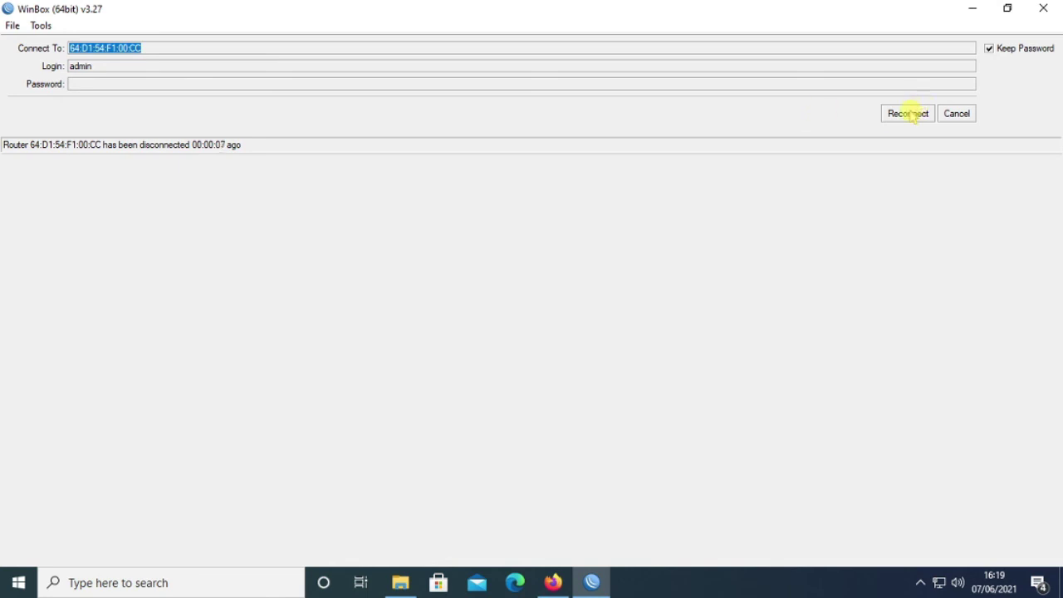
click(973, 8)
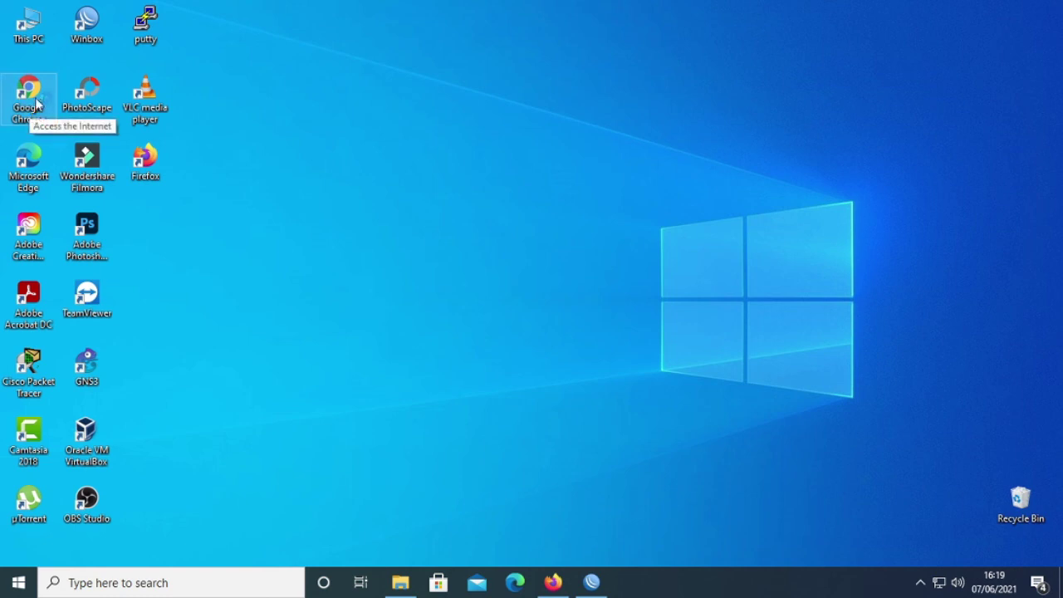
Launch Google Chrome and load google.com.
double_click(43, 119)
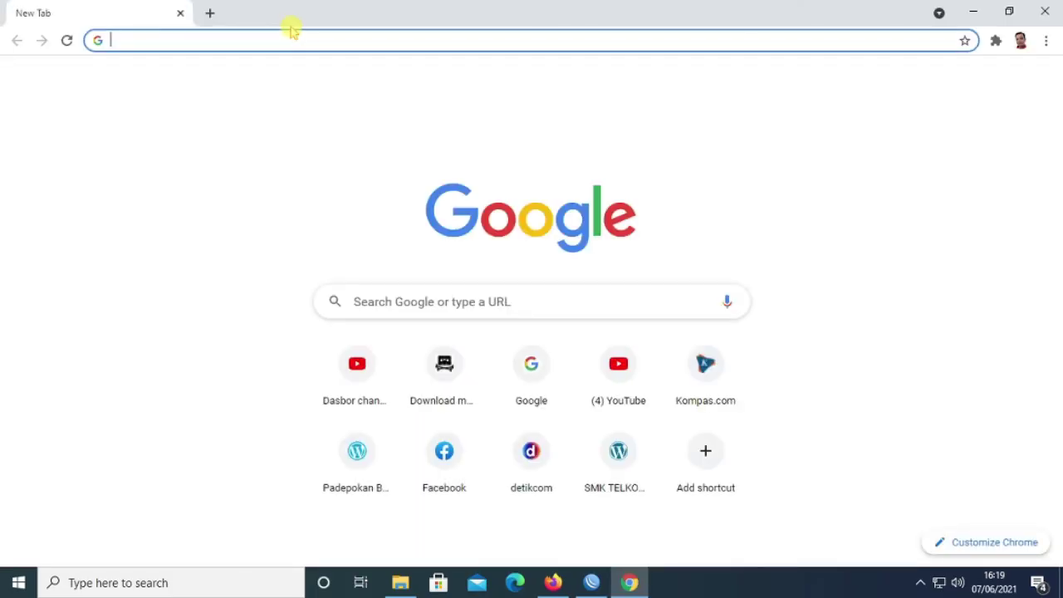
click(151, 41)
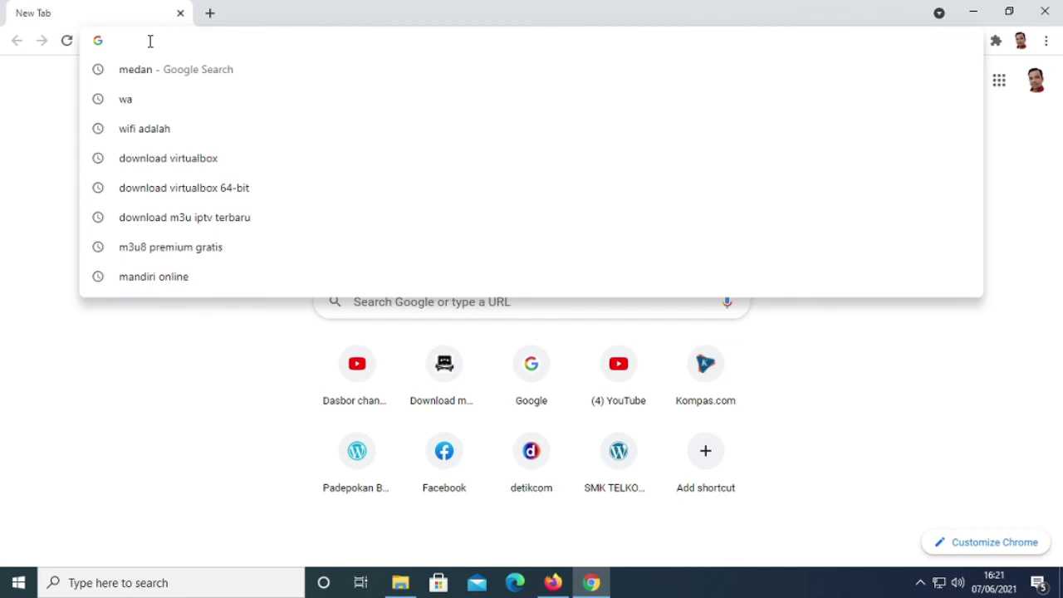
text(google.c)
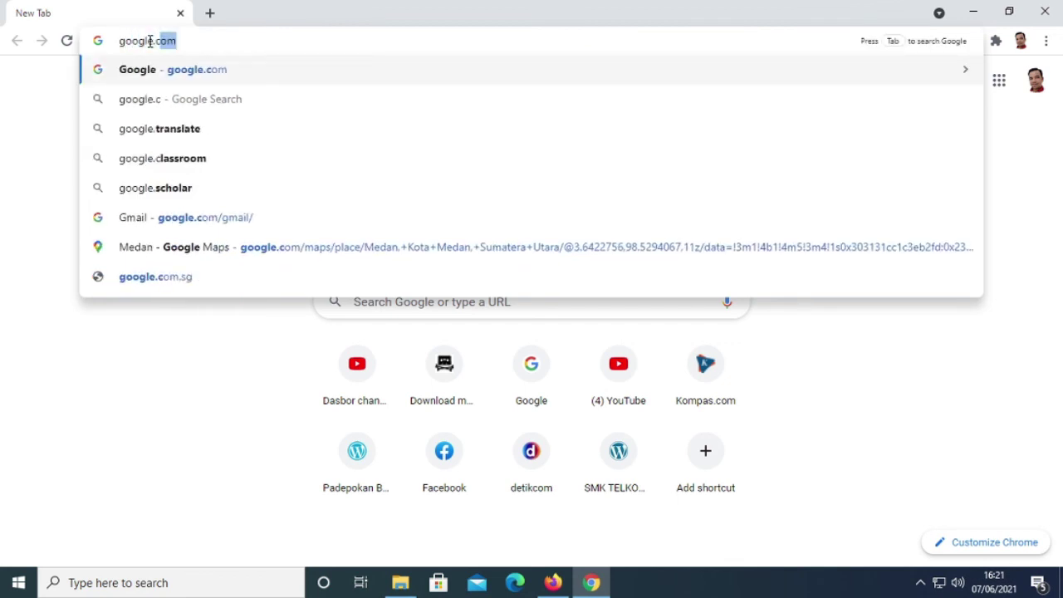
key(Return)
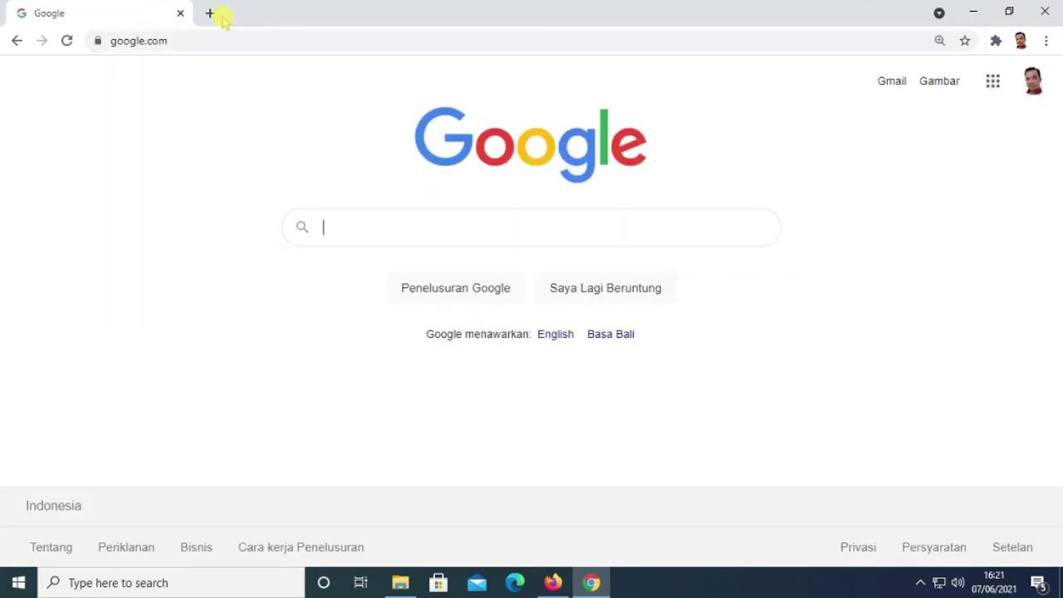
Load detik.com in a second tab and scroll down the page.
click(221, 16)
text(detik.co)
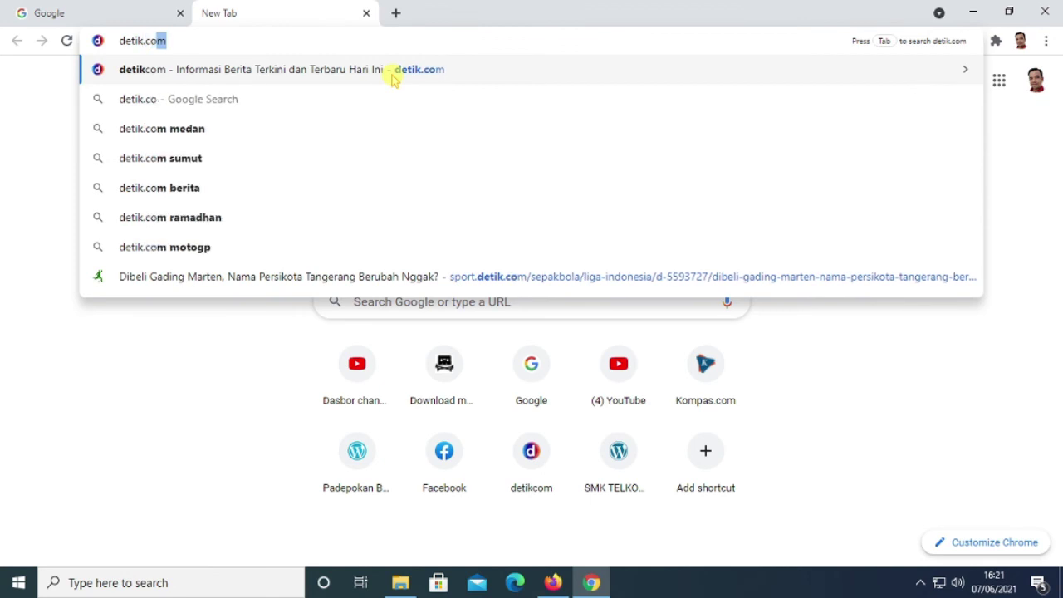
click(393, 77)
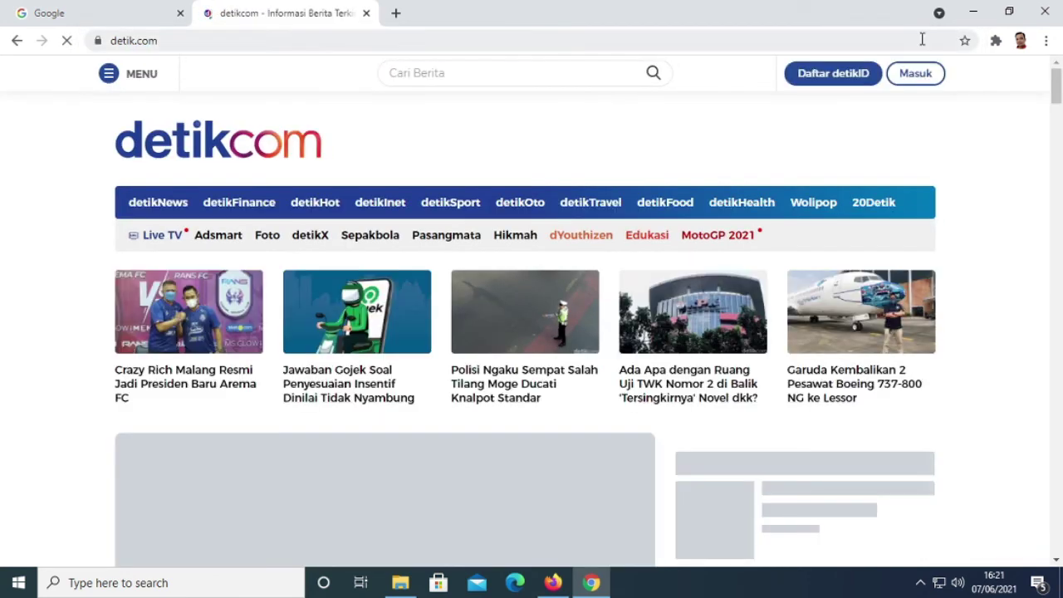
scroll(582, 371, down, 3)
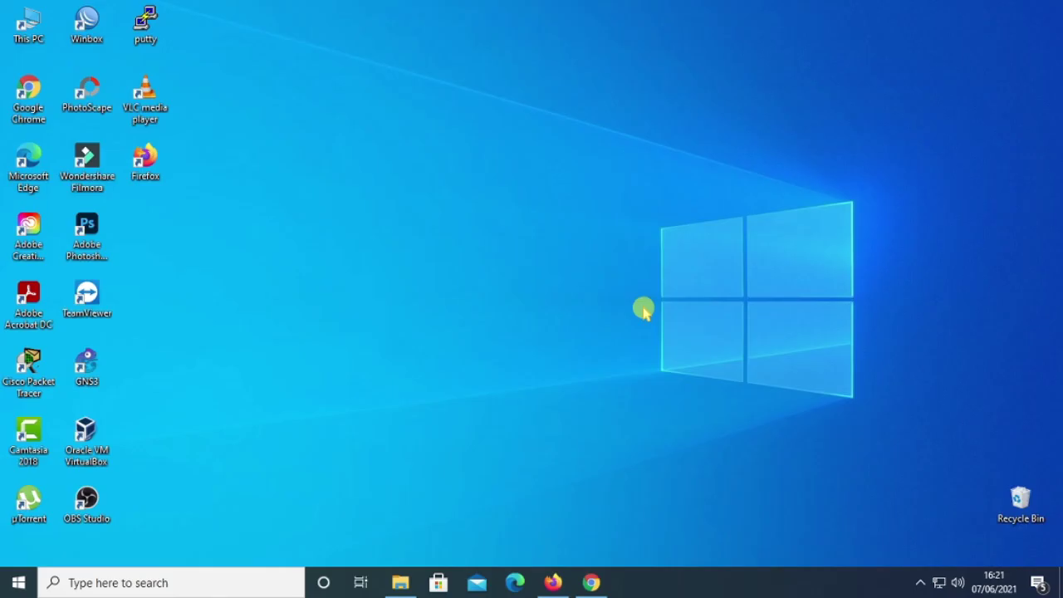